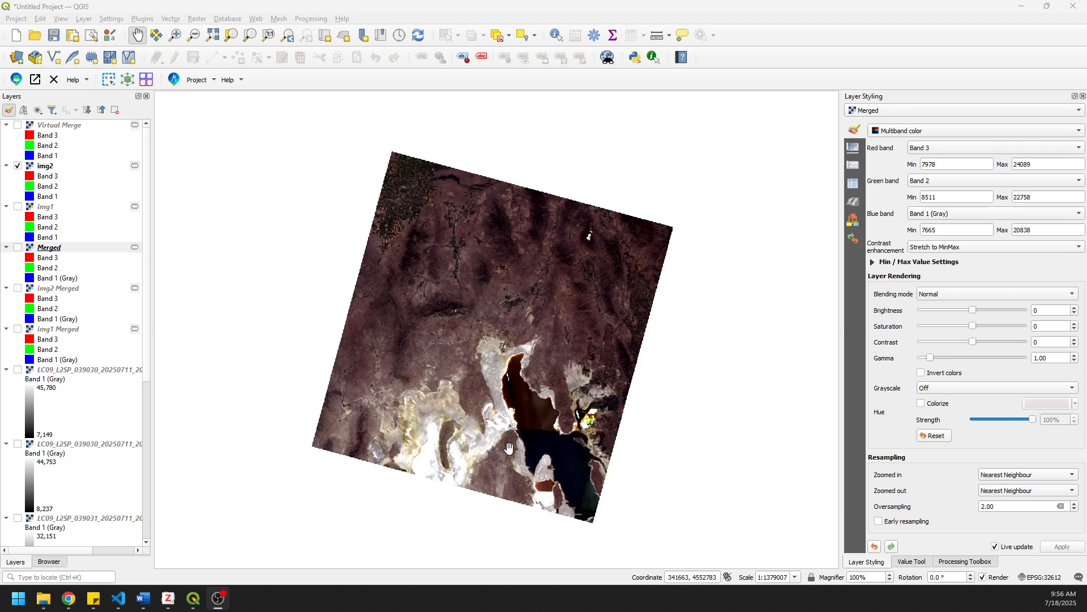
# - Inspect the img2 satellite image up close, from the farm fields to the mountains farther east
pyautogui.scroll(2, 432, 251)
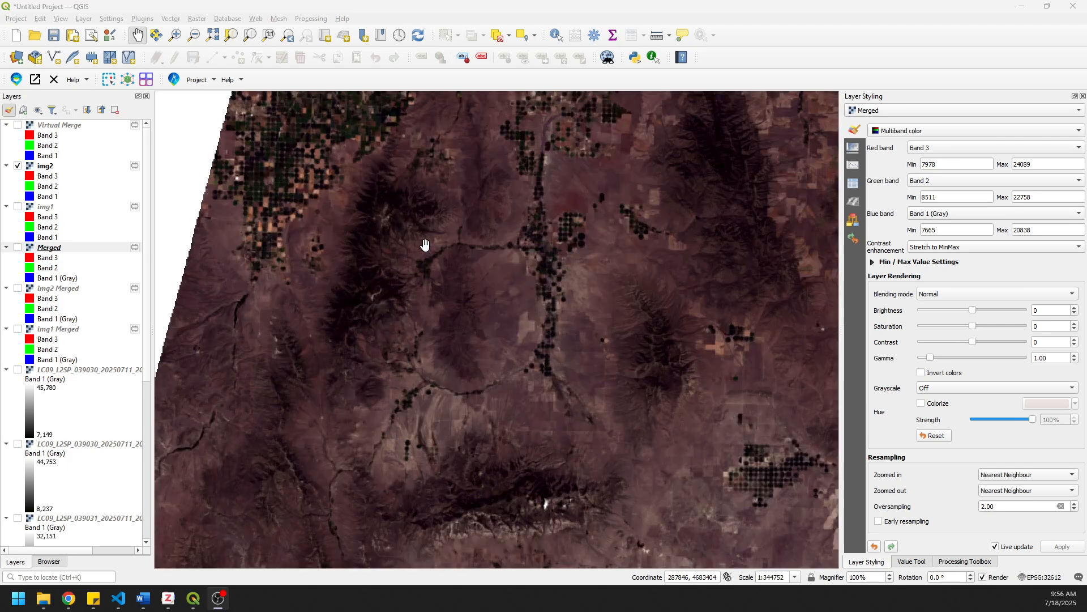
pyautogui.moveTo(425, 245); pyautogui.dragTo(516, 422)
pyautogui.scroll(1, 395, 307)
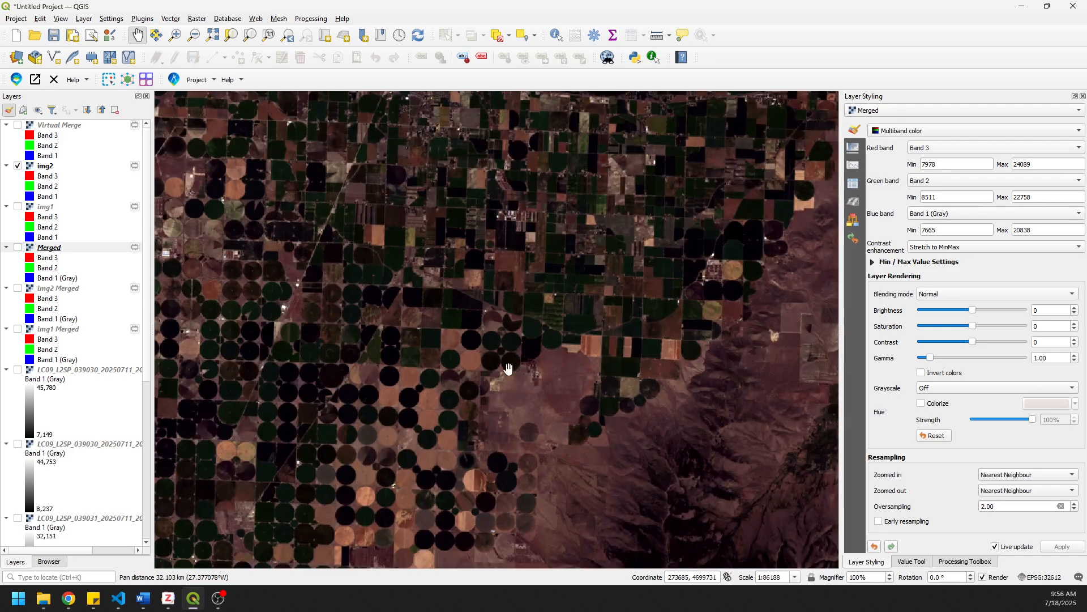
pyautogui.scroll(-1, 735, 391)
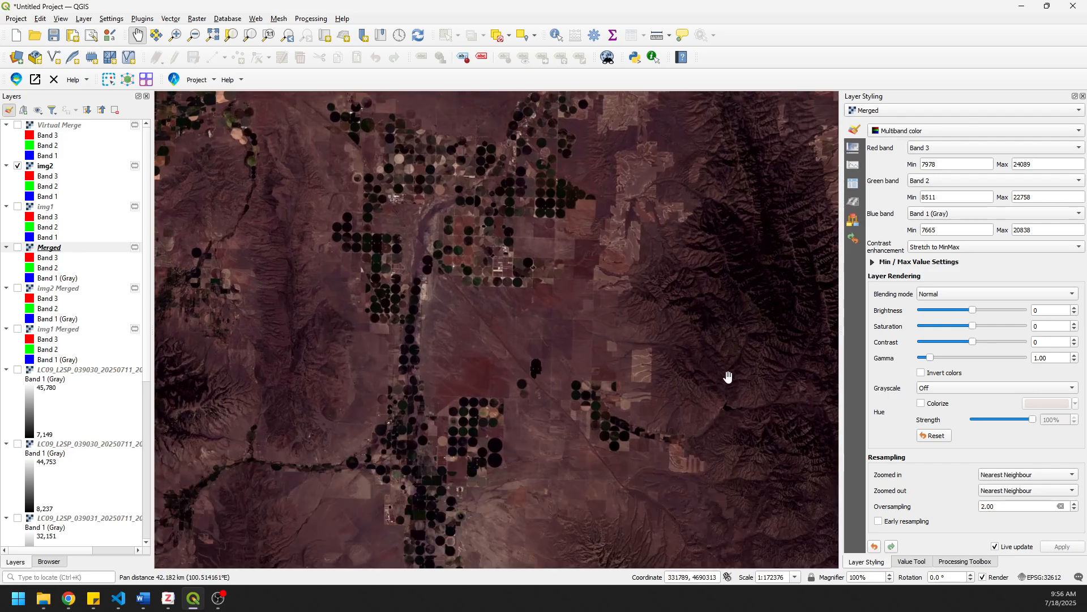
pyautogui.scroll(-1, 730, 377)
pyautogui.moveTo(731, 376); pyautogui.dragTo(292, 223)
pyautogui.scroll(2, 475, 340)
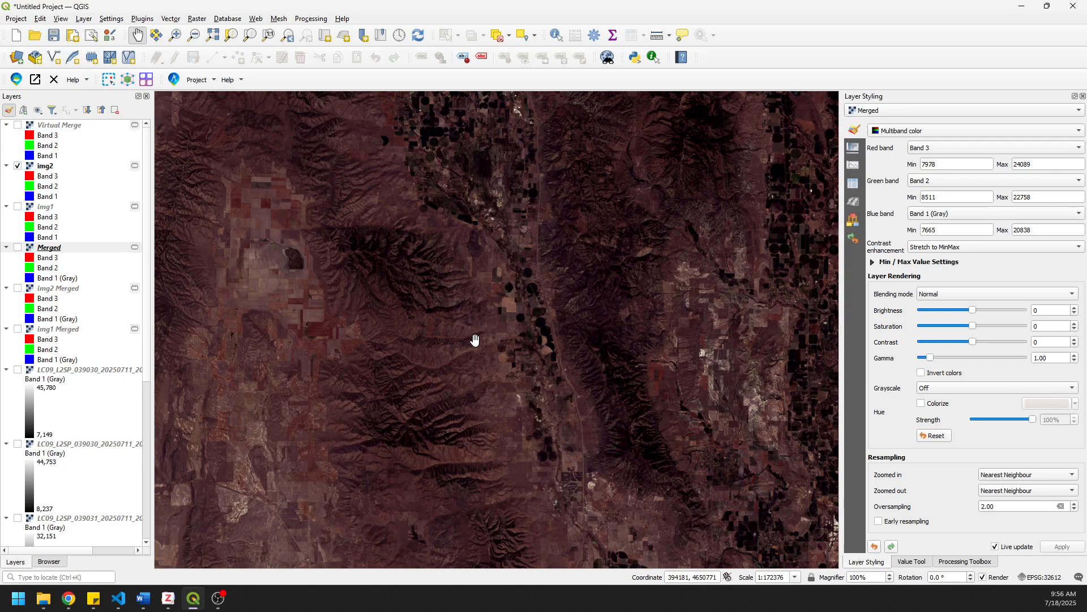
# - Switch to Chrome and search Google for "usgs earth explorer"
pyautogui.moveTo(69, 598)
pyautogui.click(172, 546)
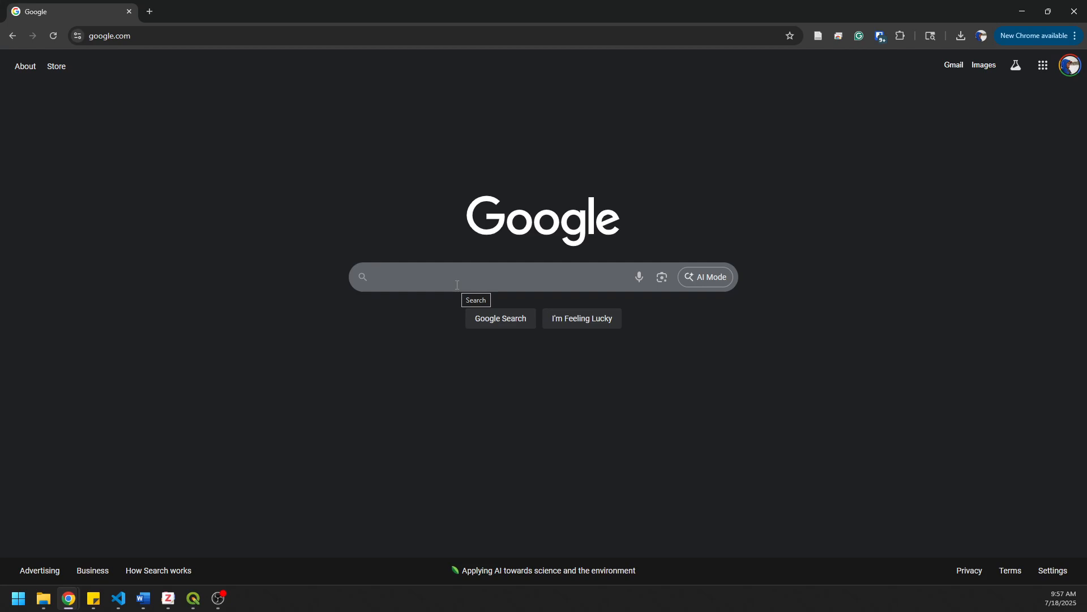
pyautogui.write('usgs earth e')
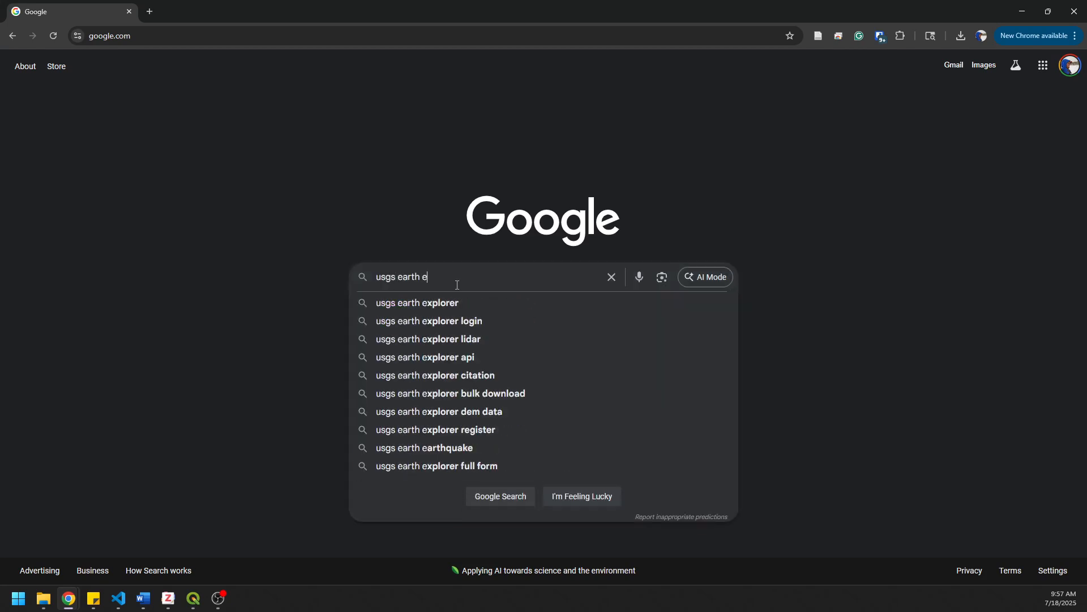
pyautogui.write('xplorer')
pyautogui.press('Return')
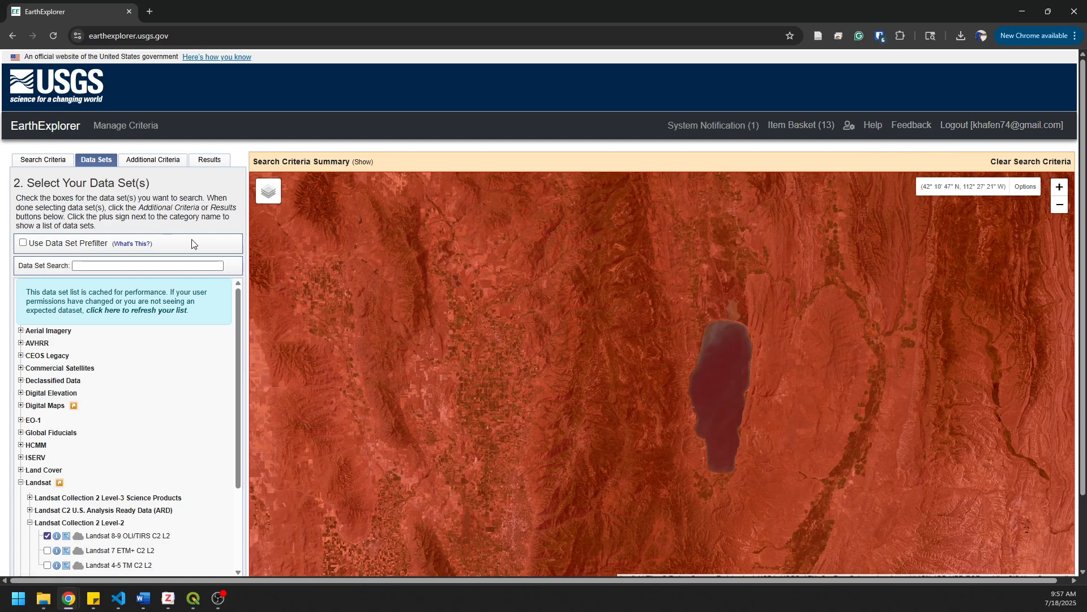
# - Define the EarthExplorer search polygon from the map view, covering 43° 25' 21" to 43° 47' 02" N and 115° 58' 57" to 116° 59' 01" W
pyautogui.click(55, 38)
pyautogui.click(41, 161)
pyautogui.scroll(-2, 672, 370)
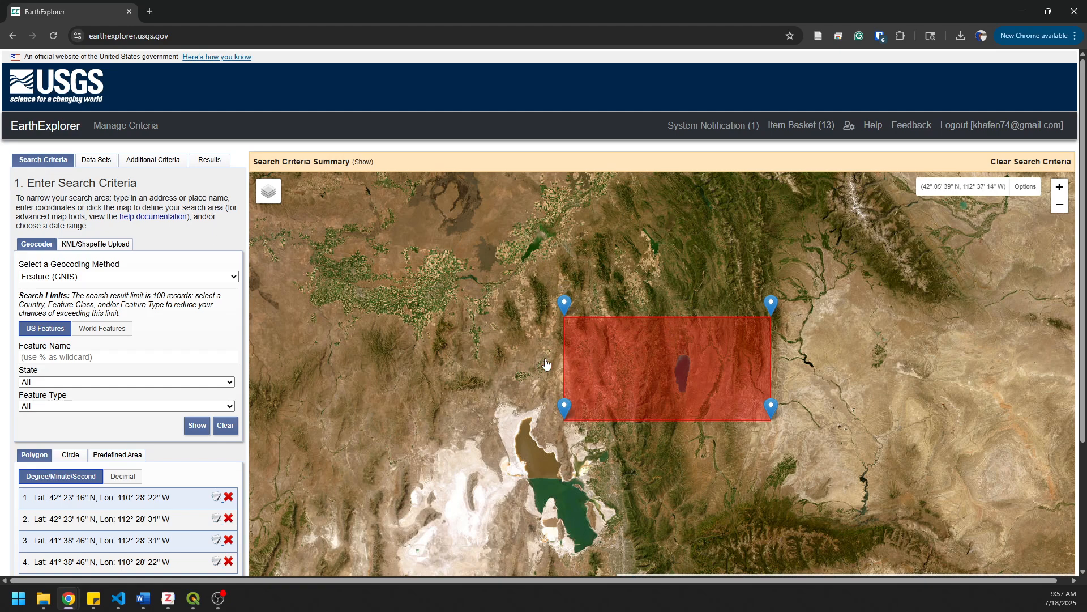
pyautogui.moveTo(442, 286); pyautogui.dragTo(732, 440)
pyautogui.scroll(3, 423, 320)
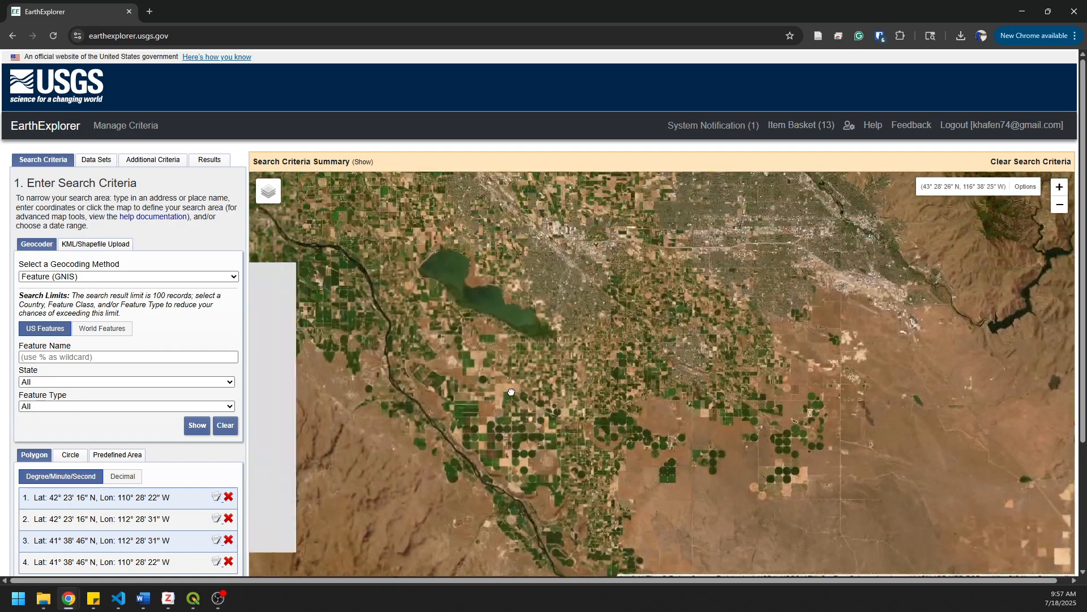
pyautogui.moveTo(440, 275); pyautogui.dragTo(526, 524)
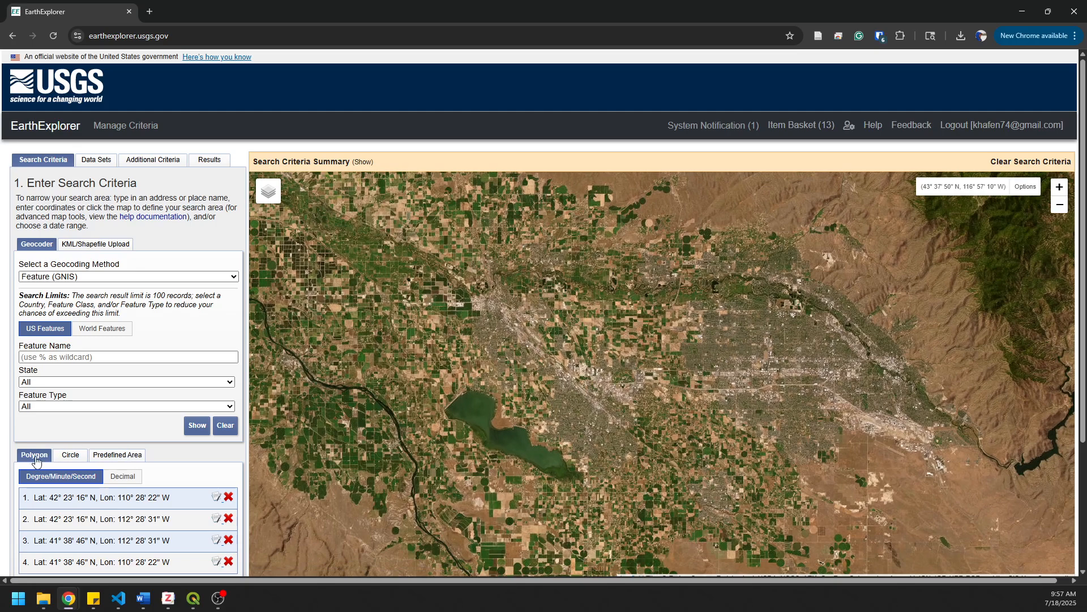
pyautogui.scroll(-3, 221, 468)
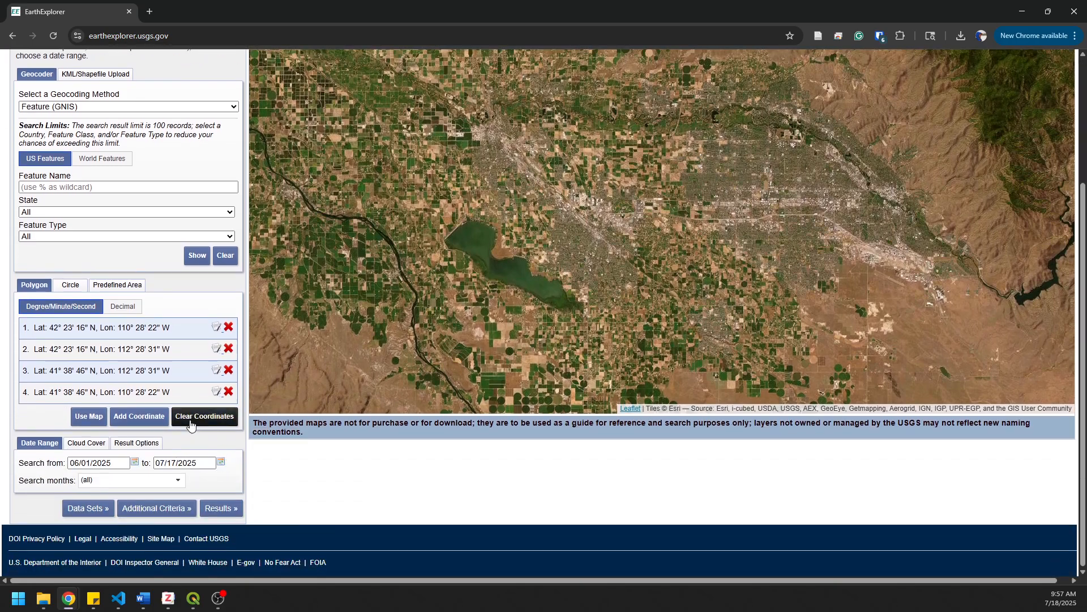
pyautogui.click(87, 419)
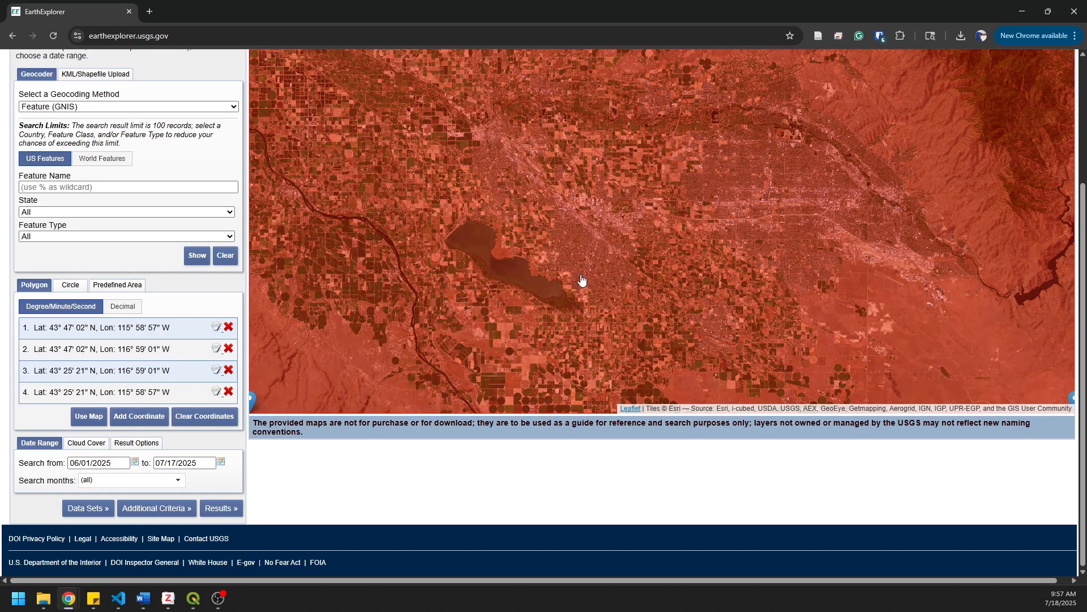
pyautogui.scroll(-1, 608, 267)
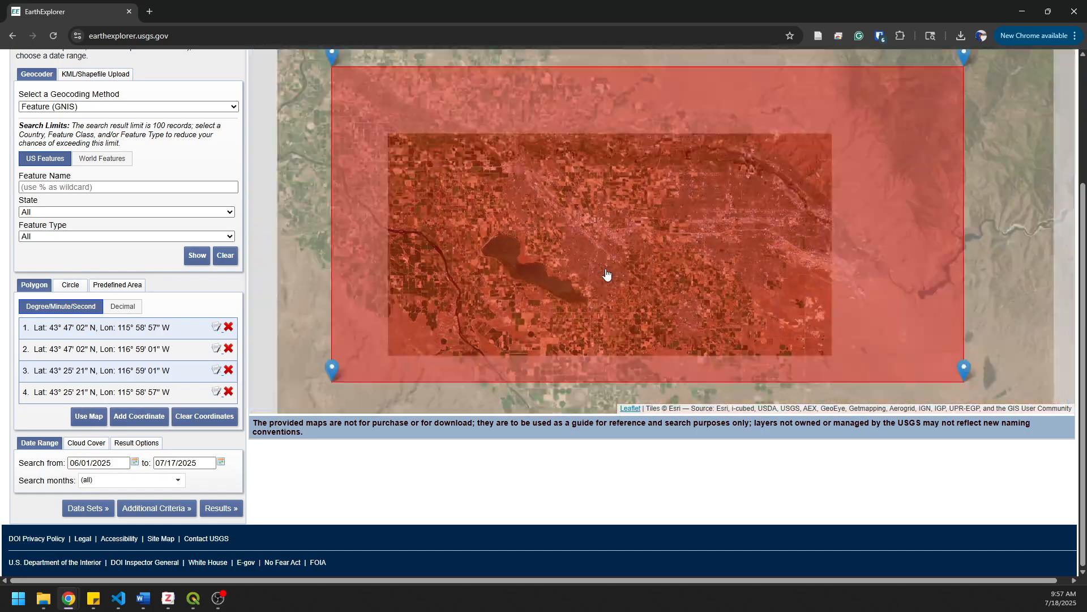
pyautogui.scroll(2, 1078, 256)
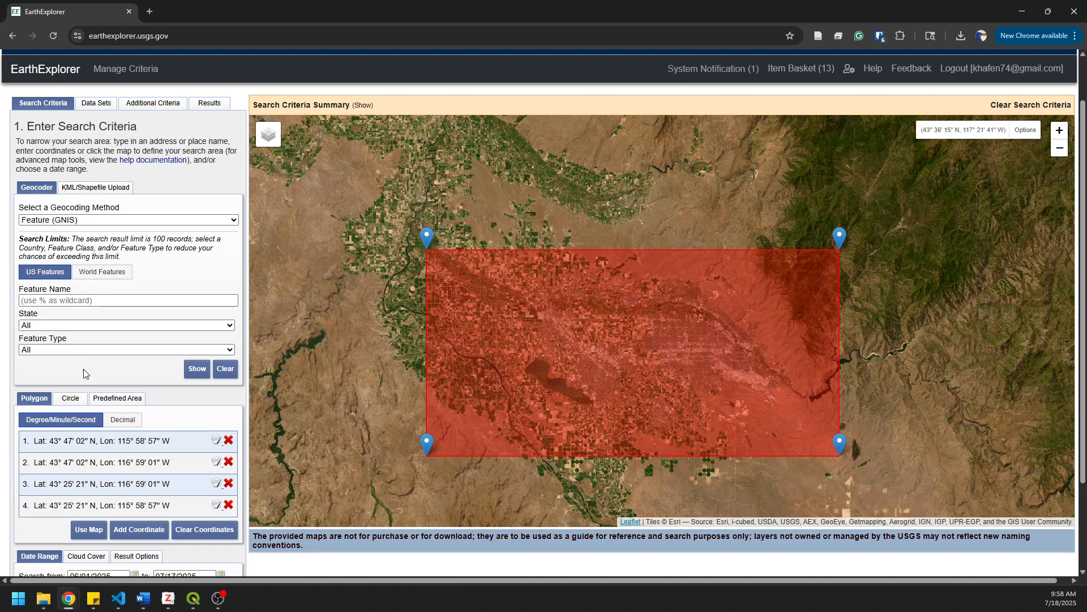
# - View the Predefined Area and Circle options for defining the search area and return to Polygon
pyautogui.click(115, 400)
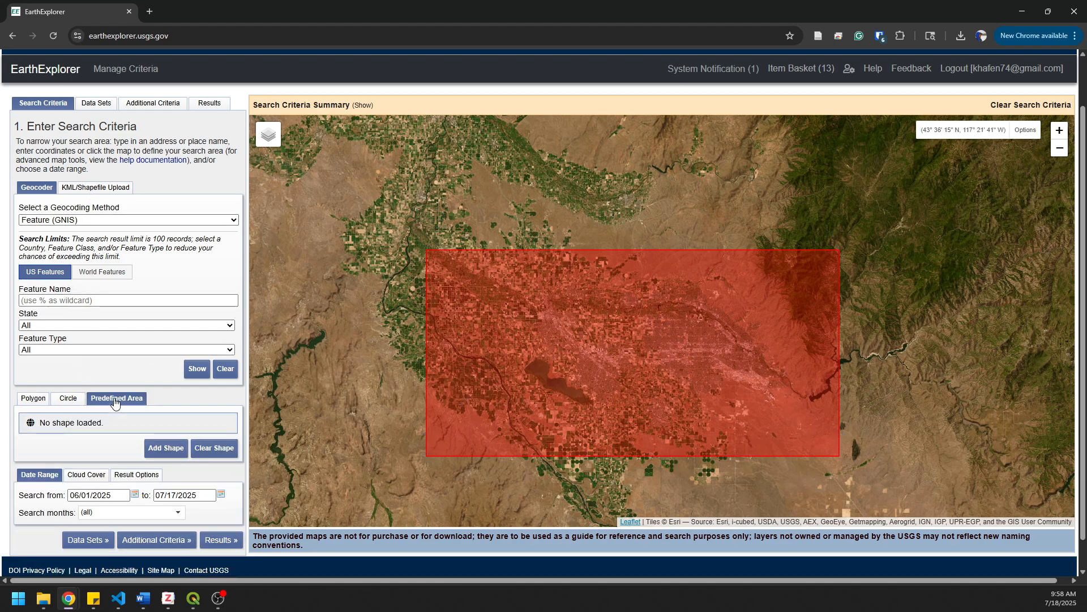
pyautogui.click(70, 399)
pyautogui.click(33, 400)
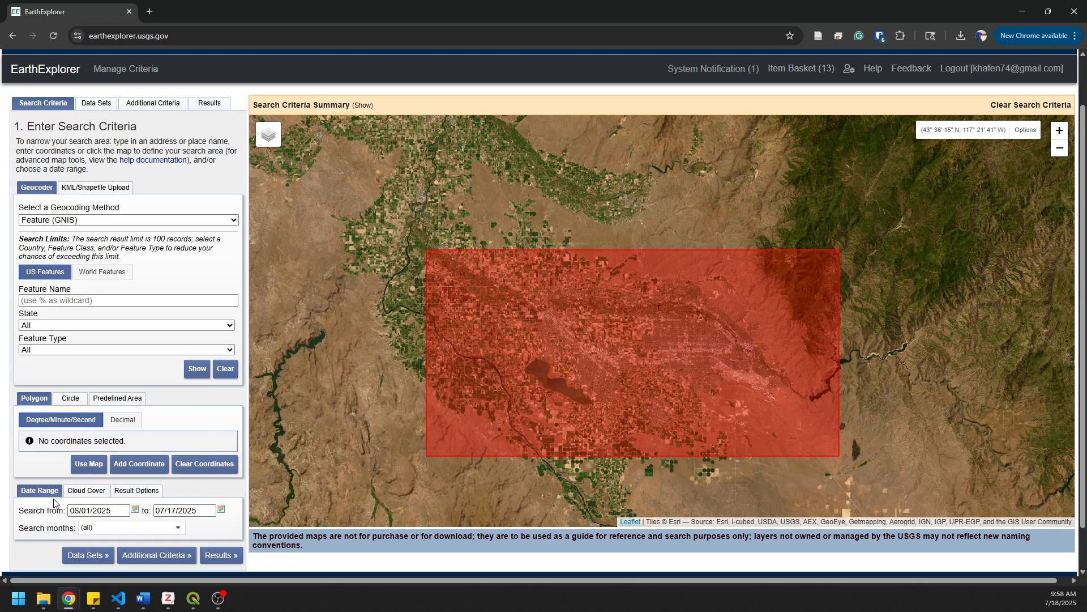
# - Set the search date range from 06/01/2025 to 07/17/2025
pyautogui.click(135, 510)
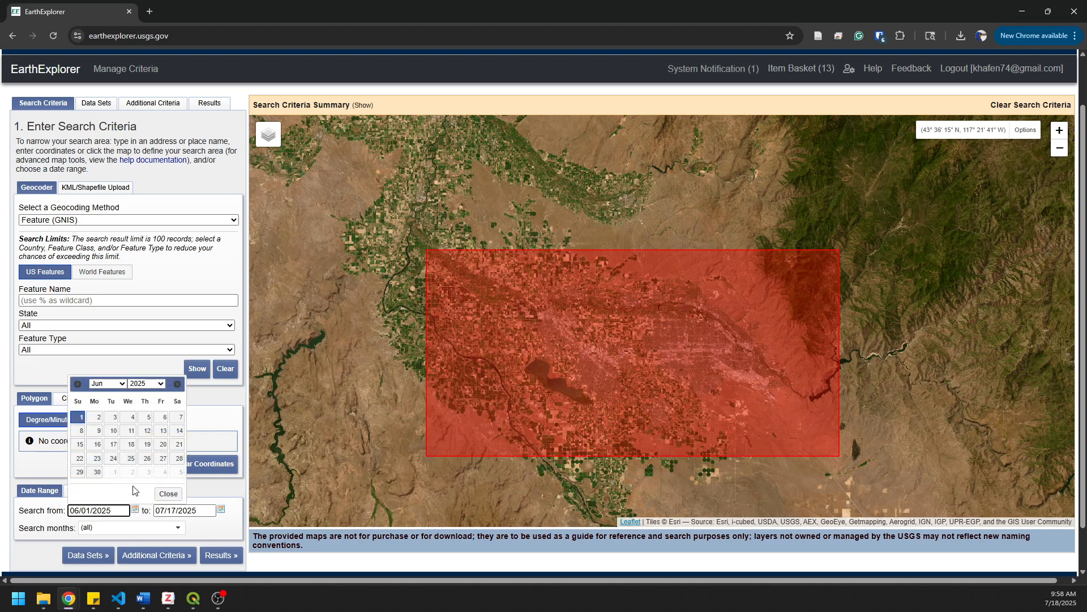
pyautogui.click(82, 418)
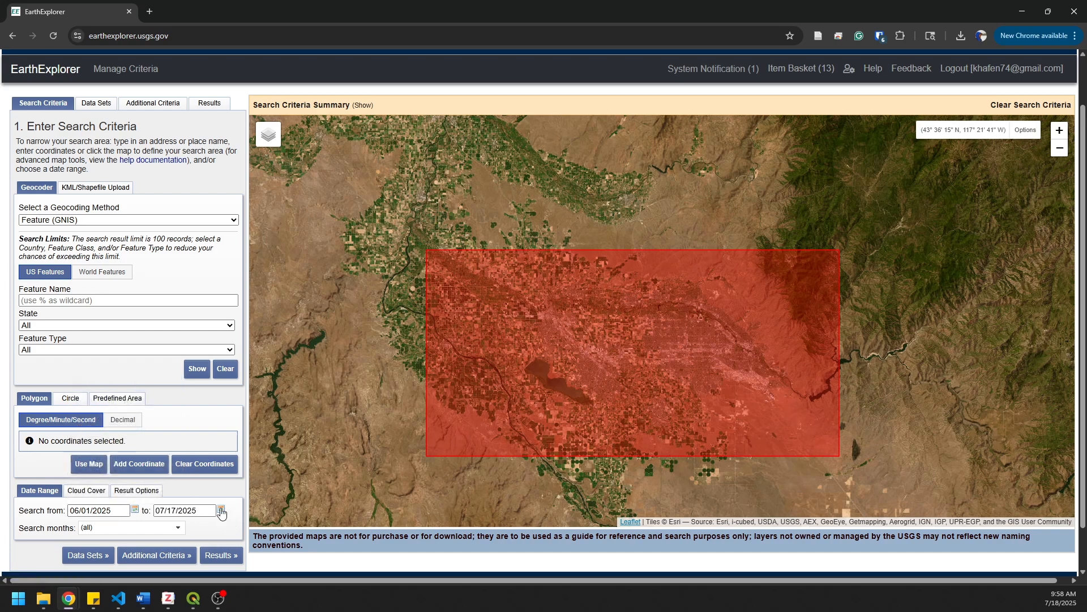
pyautogui.click(221, 509)
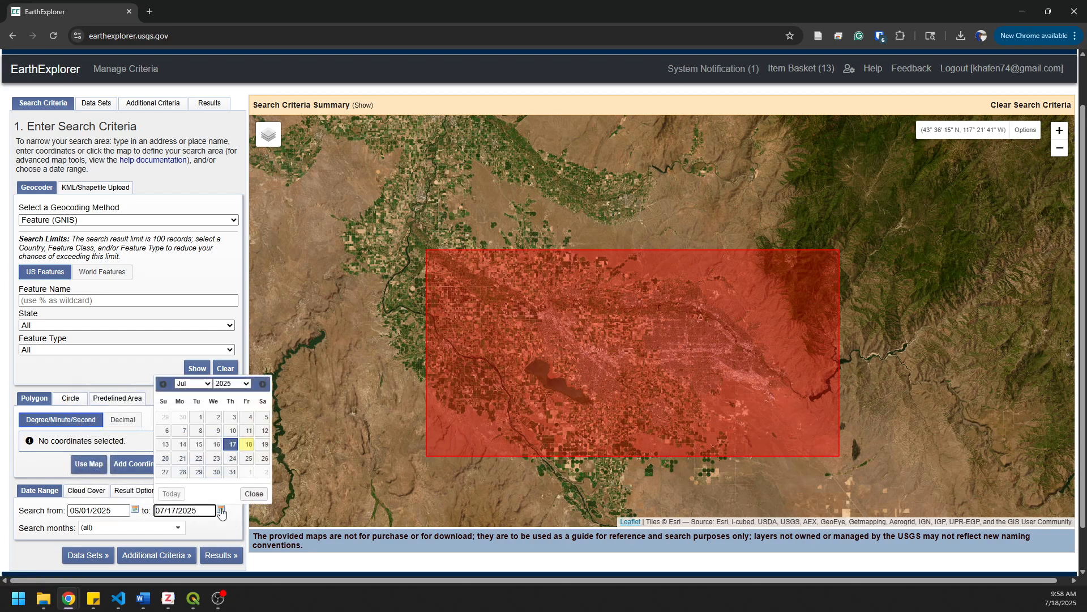
pyautogui.click(233, 444)
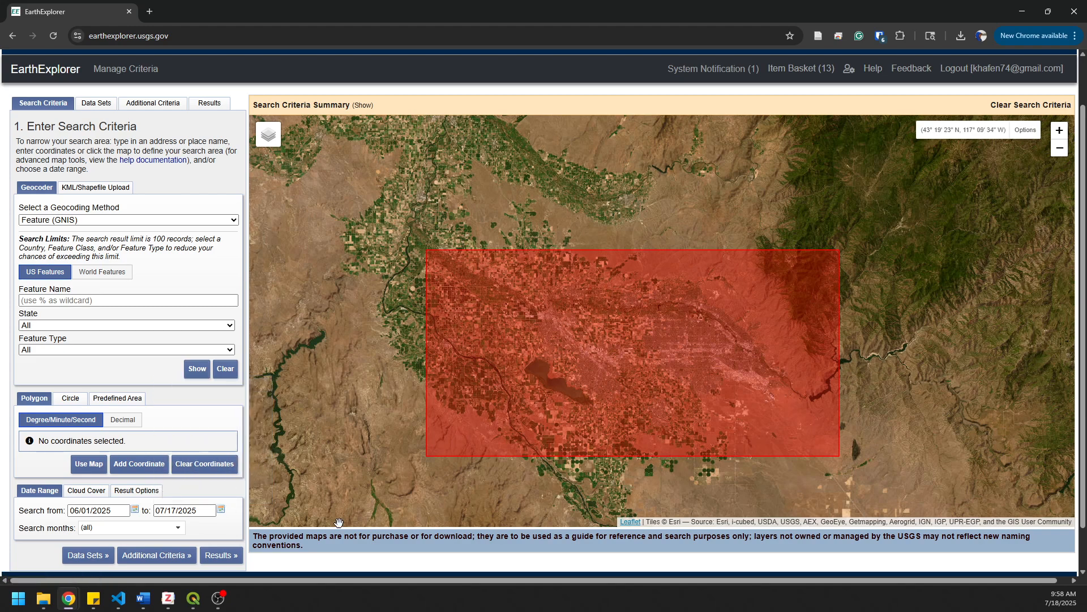
# - Deselect the Landsat 8-9 OLI/TIRS C2 L2 data set and look through the Commercial Satellites category
pyautogui.click(96, 557)
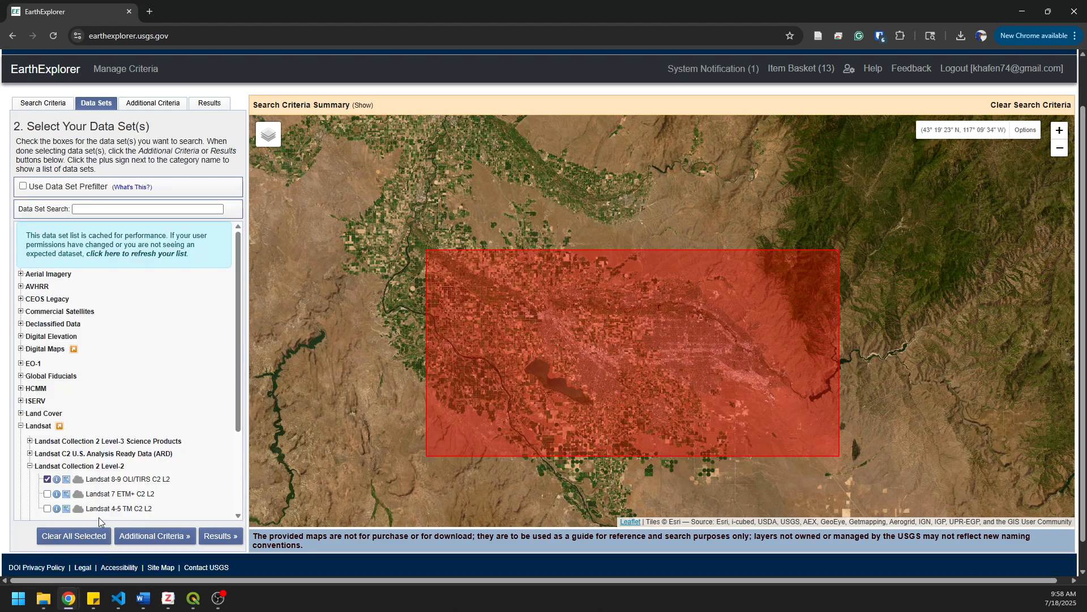
pyautogui.click(47, 478)
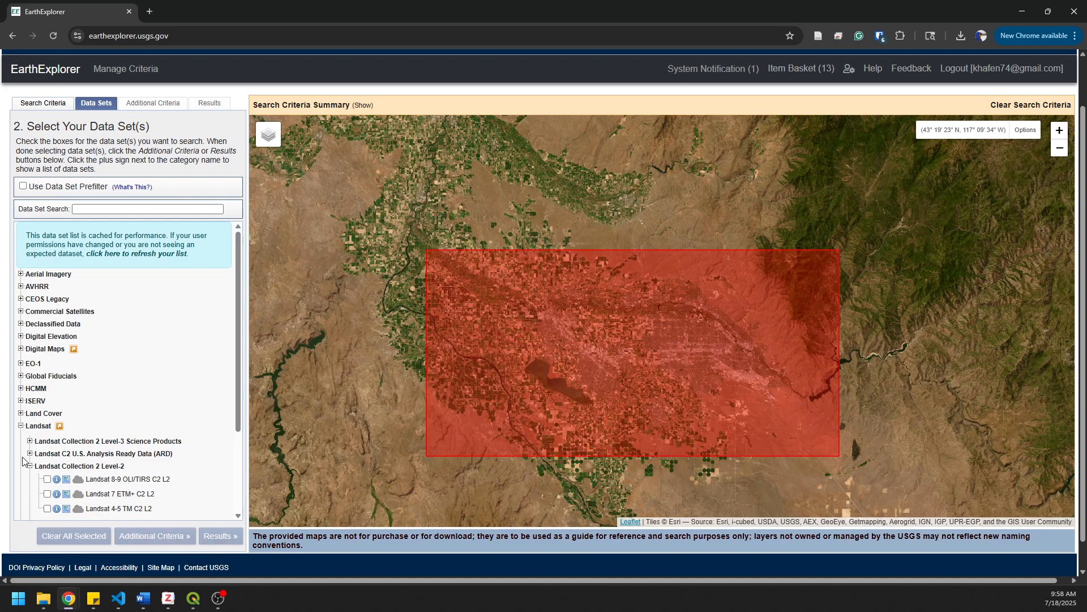
pyautogui.click(21, 425)
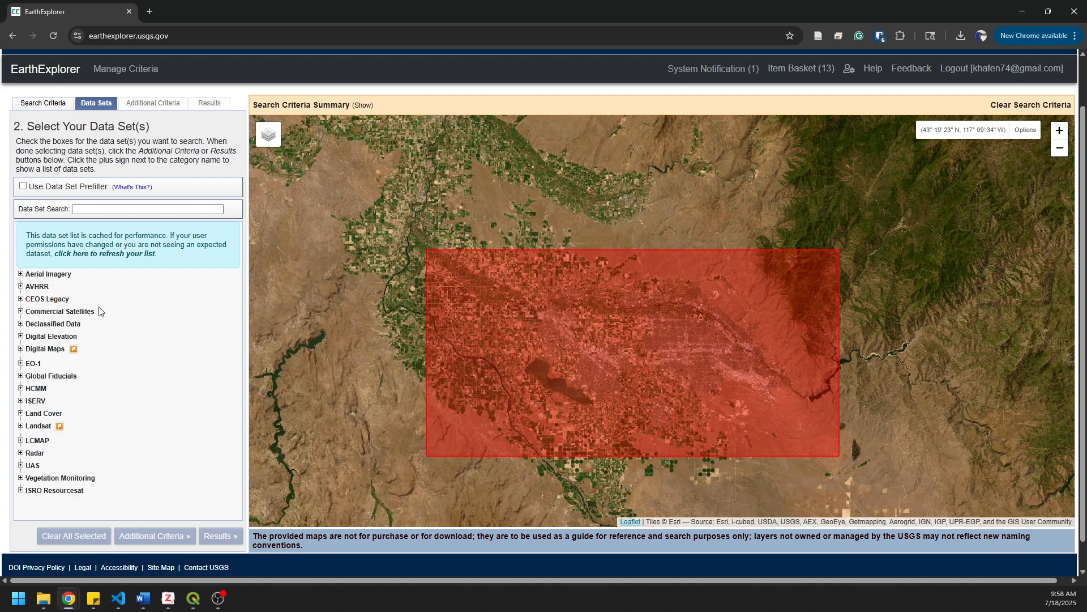
pyautogui.click(21, 311)
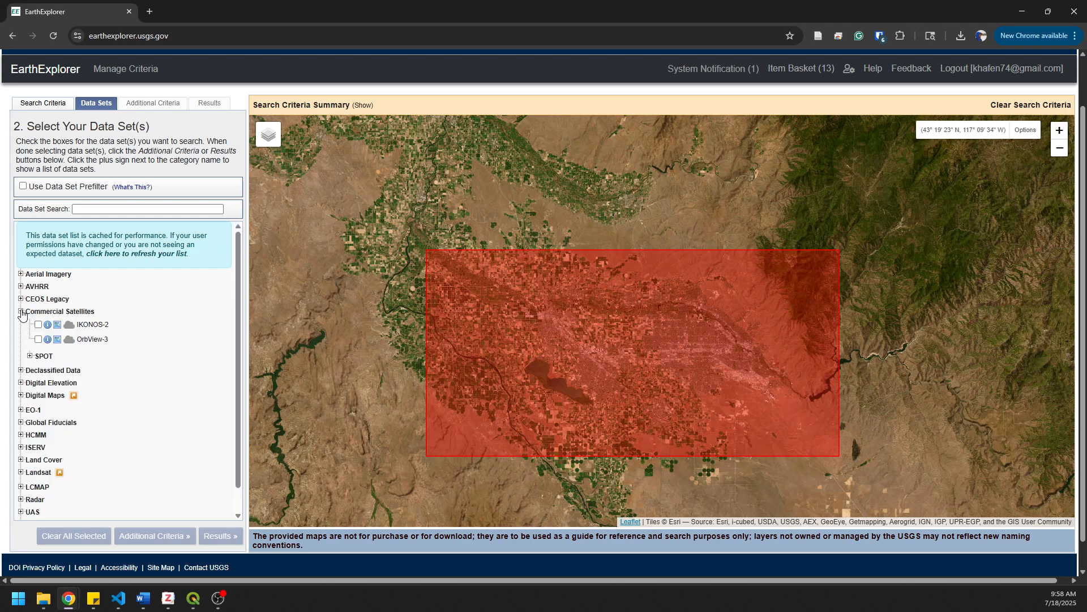
pyautogui.click(21, 312)
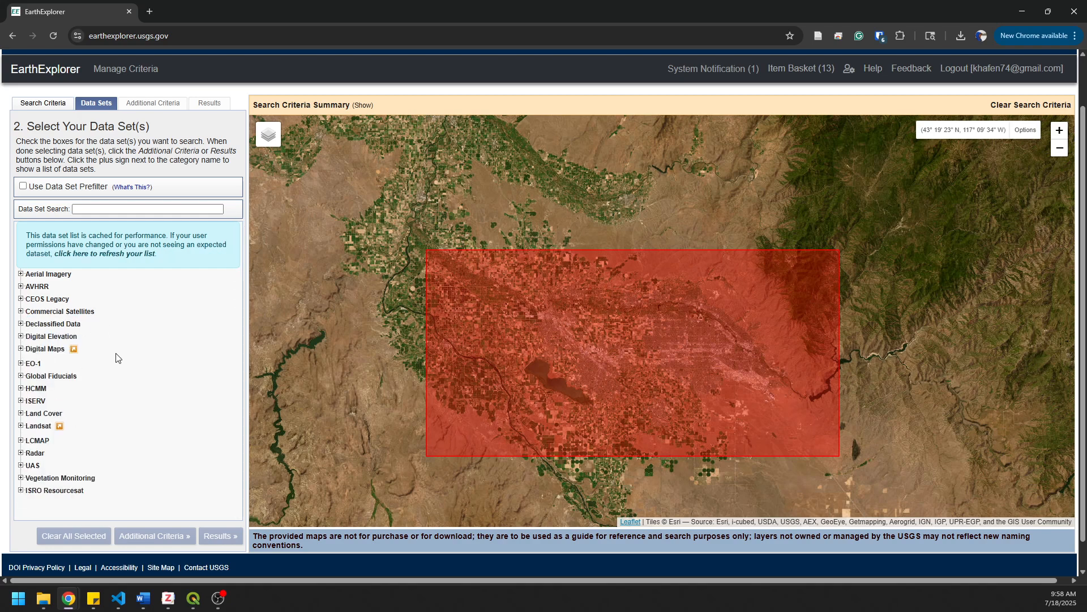
# - Select the Landsat 8-9 OLI/TIRS C2 L2 data set under Landsat Collection 2 Level-2
pyautogui.click(21, 425)
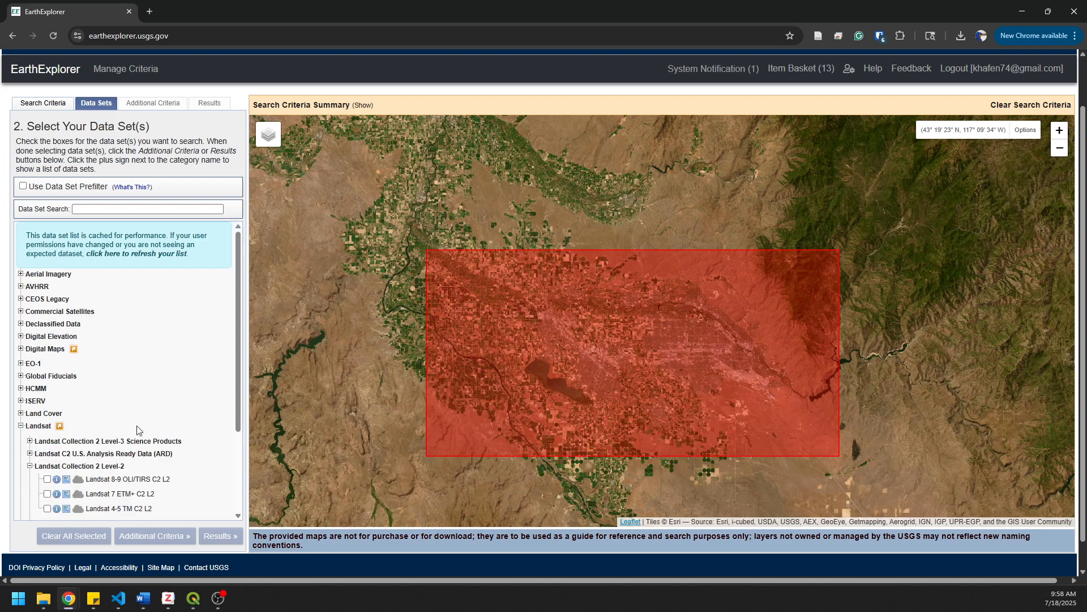
pyautogui.scroll(-2, 85, 414)
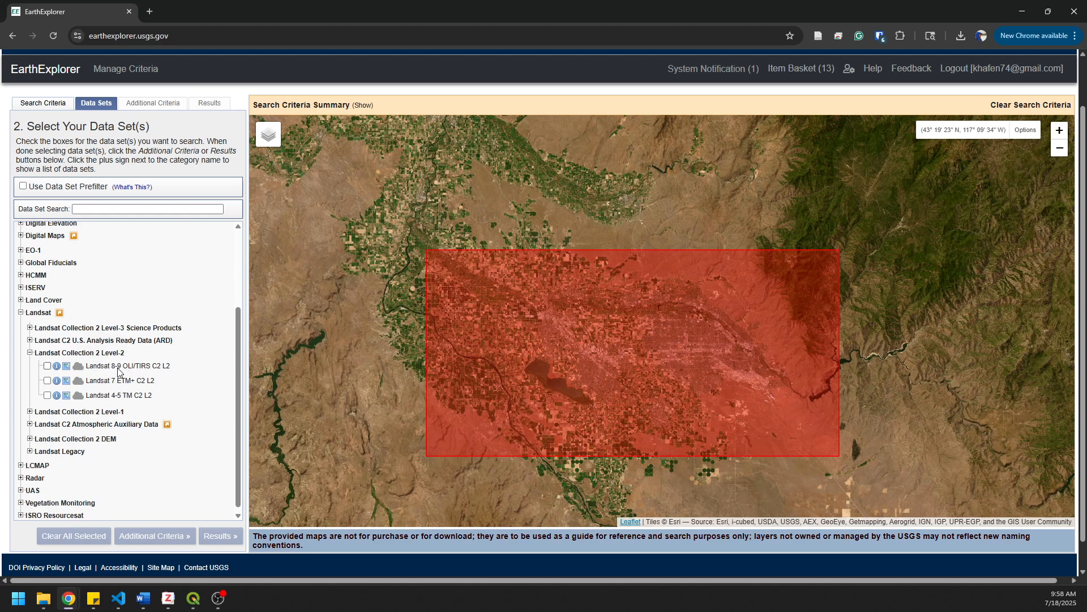
pyautogui.click(29, 352)
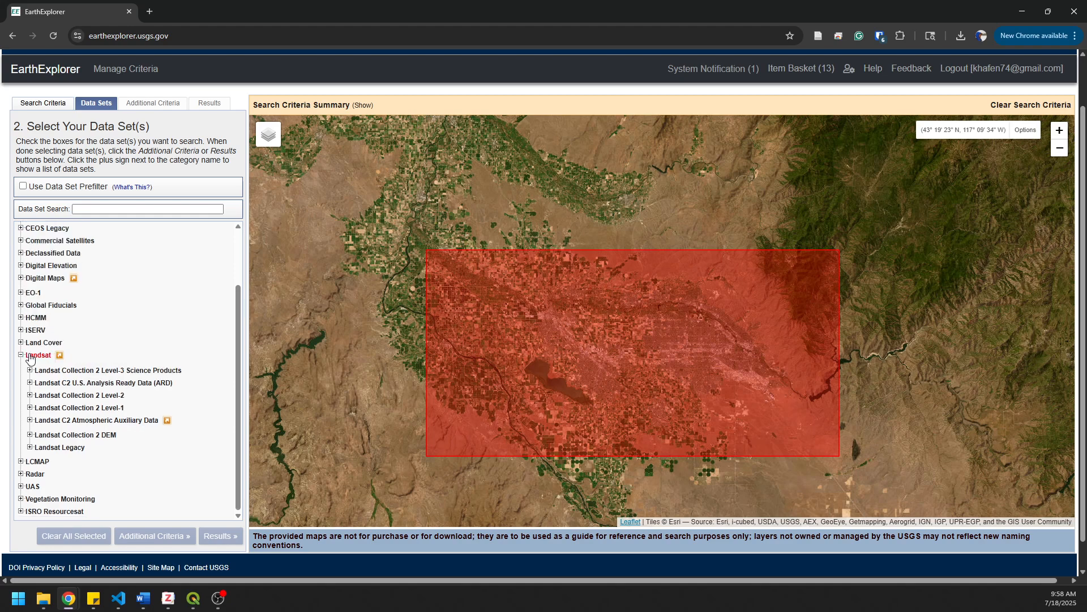
pyautogui.scroll(-1, 205, 400)
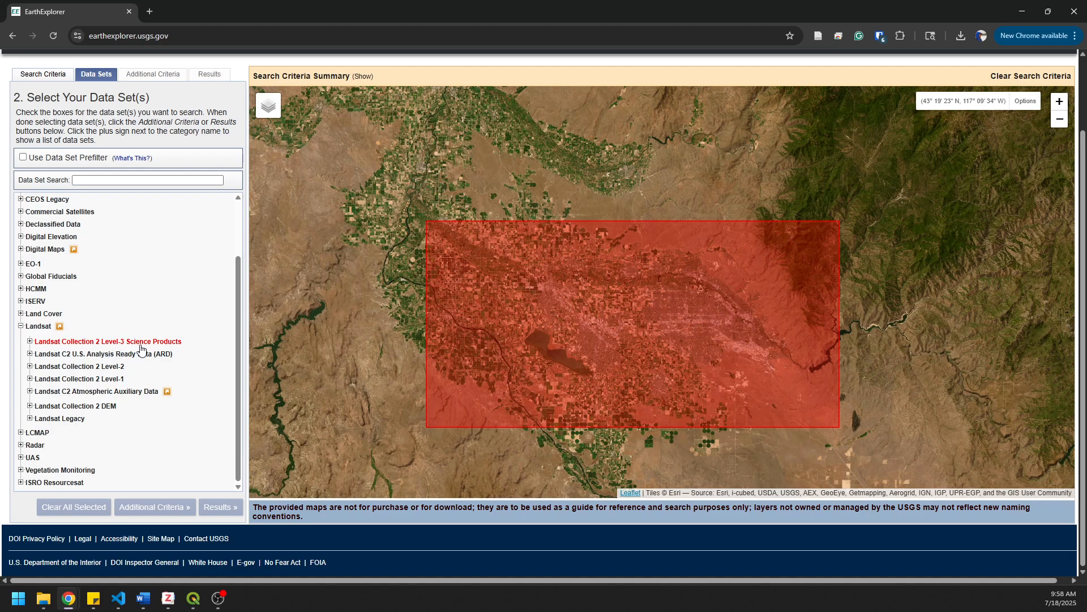
pyautogui.click(30, 366)
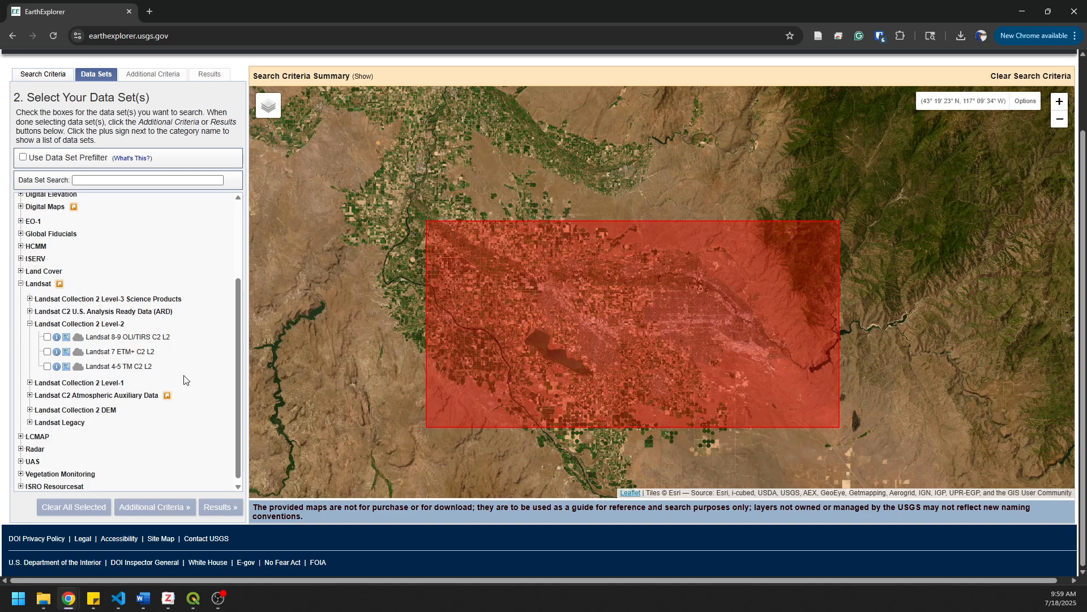
pyautogui.click(47, 337)
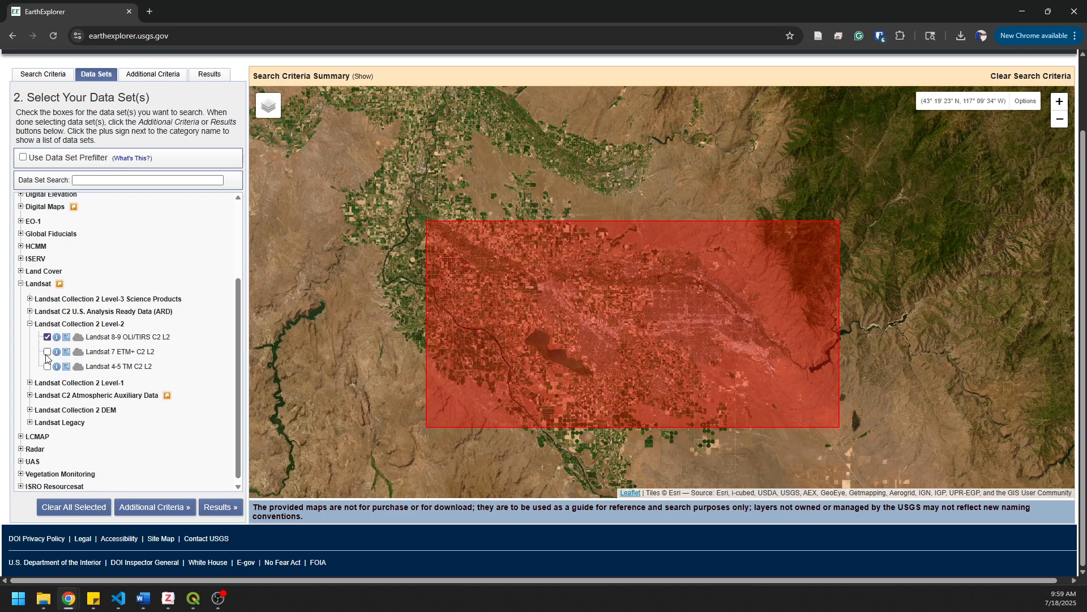
# - Try adding the Landsat 7 ETM+ C2 L2 data set to the selection
pyautogui.click(47, 352)
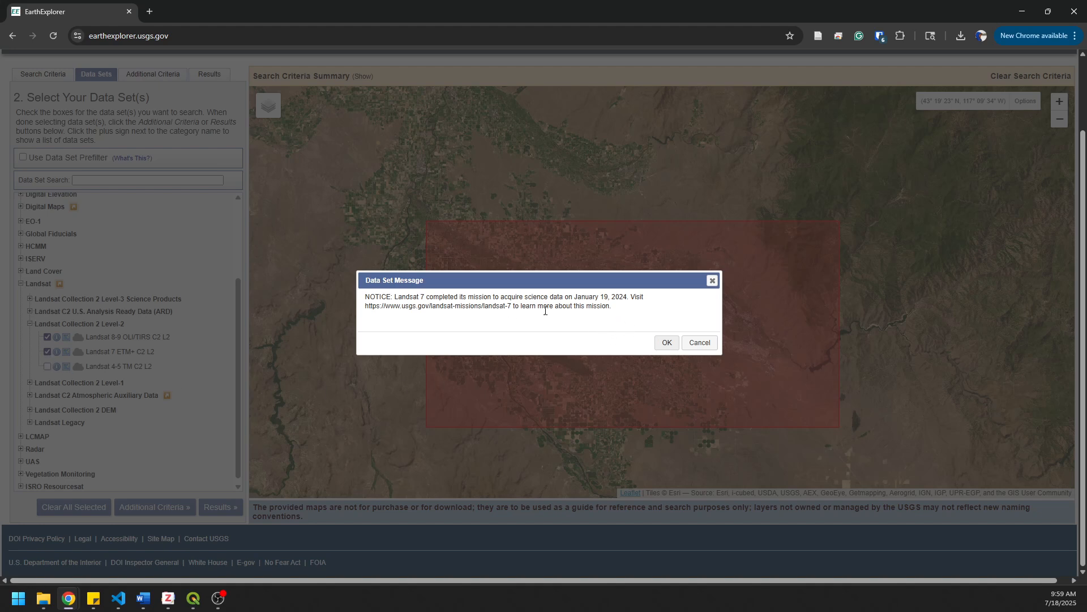
pyautogui.click(667, 342)
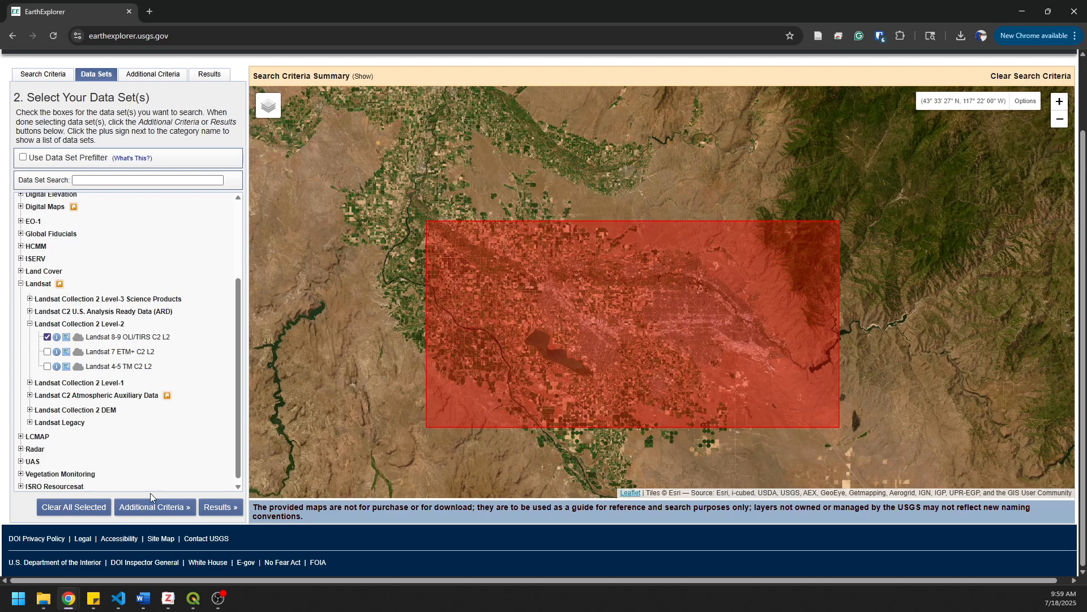
# - View the additional criteria, and show the cloud cover range in the search criteria
pyautogui.click(152, 508)
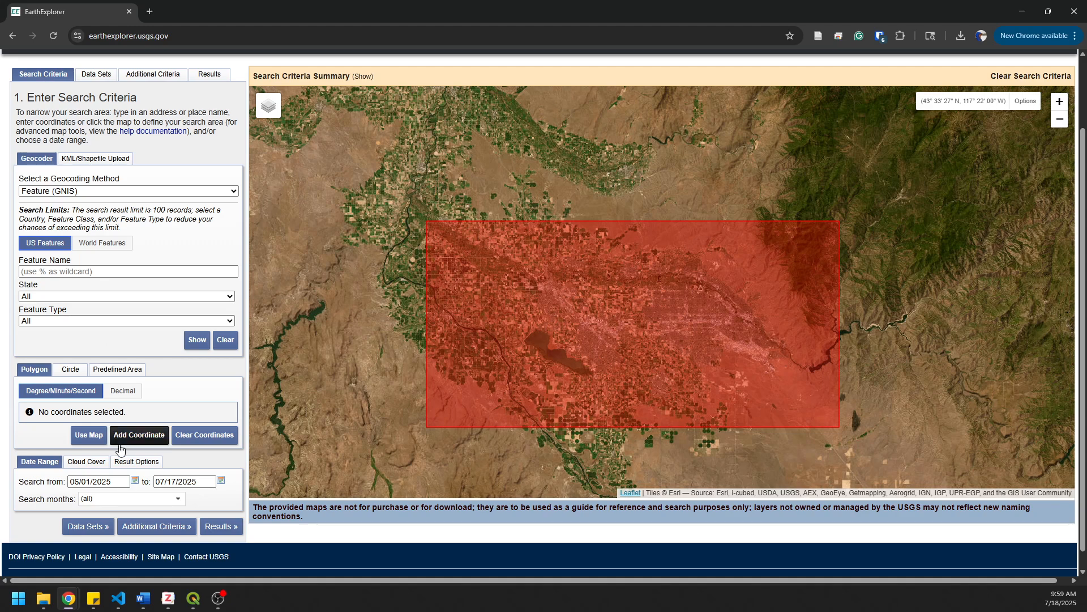
pyautogui.click(89, 464)
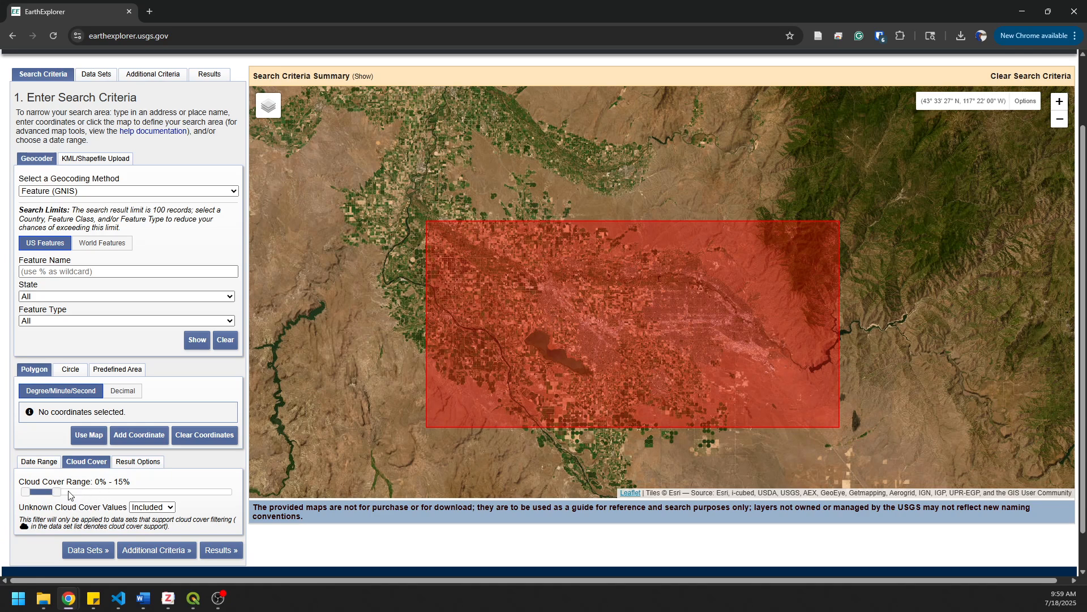
# - Limit the cloud cover range to 0% - 10% and run the search for the Landsat 8-9 OLI/TIRS C2 L2 data set
pyautogui.moveTo(57, 491)
pyautogui.mouseDown()
pyautogui.moveTo(230, 510)
pyautogui.moveTo(189, 498)
pyautogui.moveTo(46, 497)
pyautogui.mouseUp()
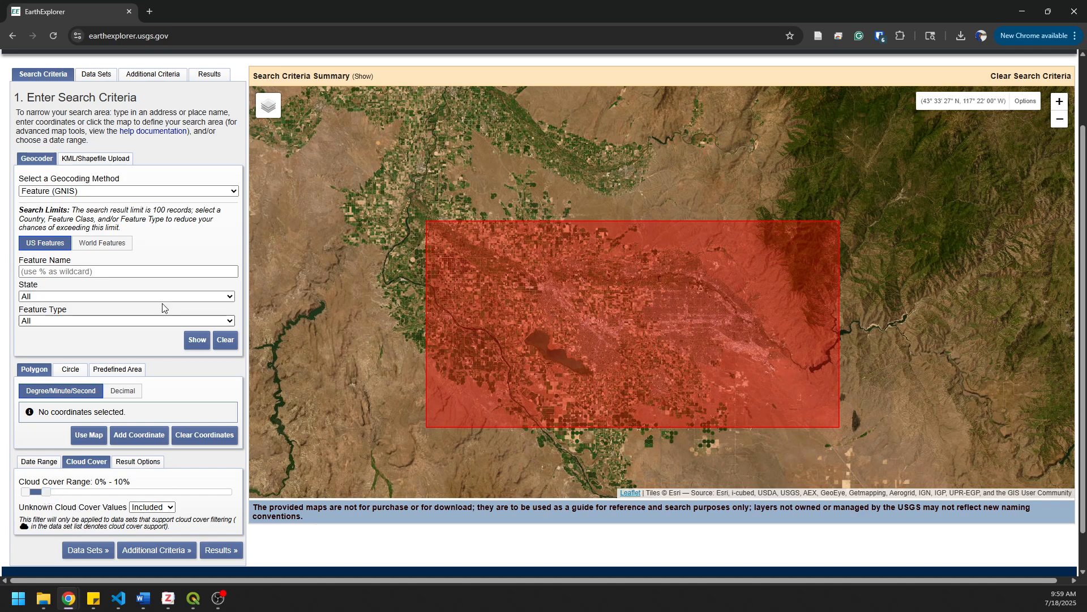
pyautogui.click(94, 75)
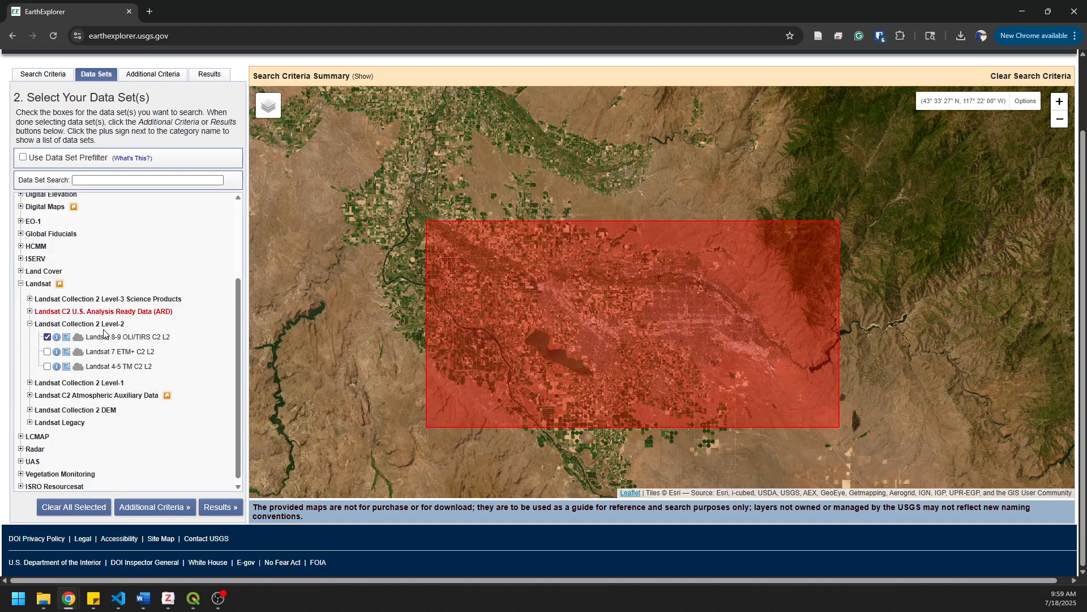
pyautogui.click(150, 79)
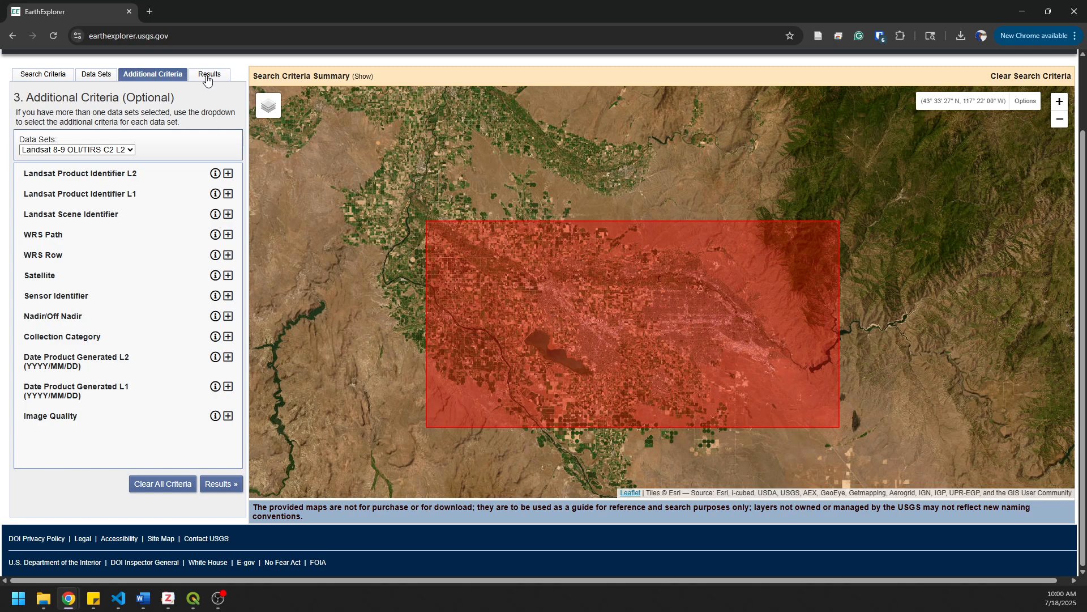
pyautogui.click(219, 483)
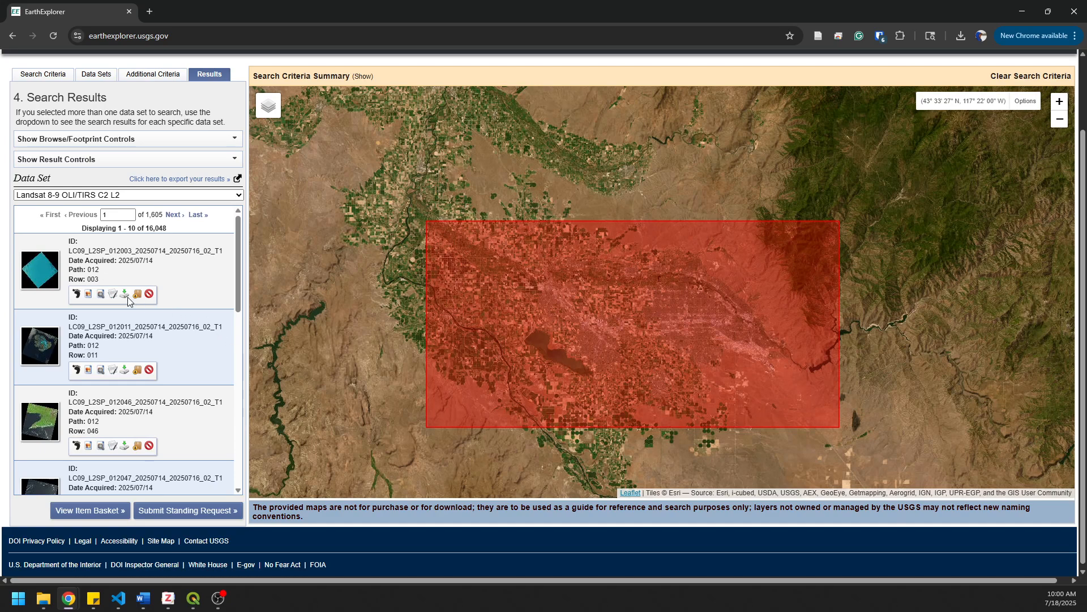
# - Check the map footprints of the first two search results, hide them again, and look through the result list
pyautogui.click(77, 294)
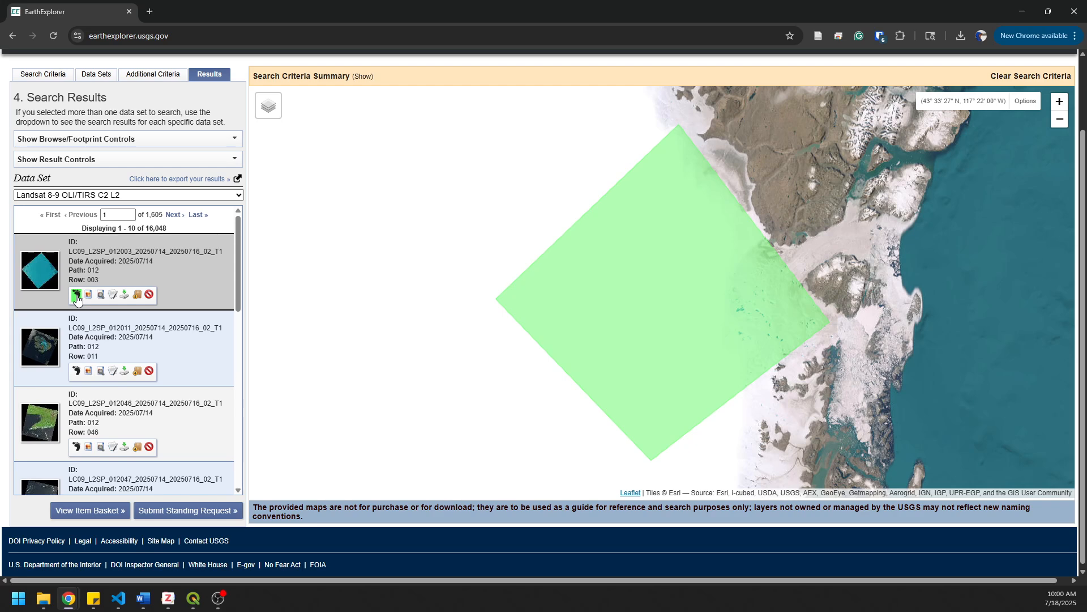
pyautogui.click(77, 295)
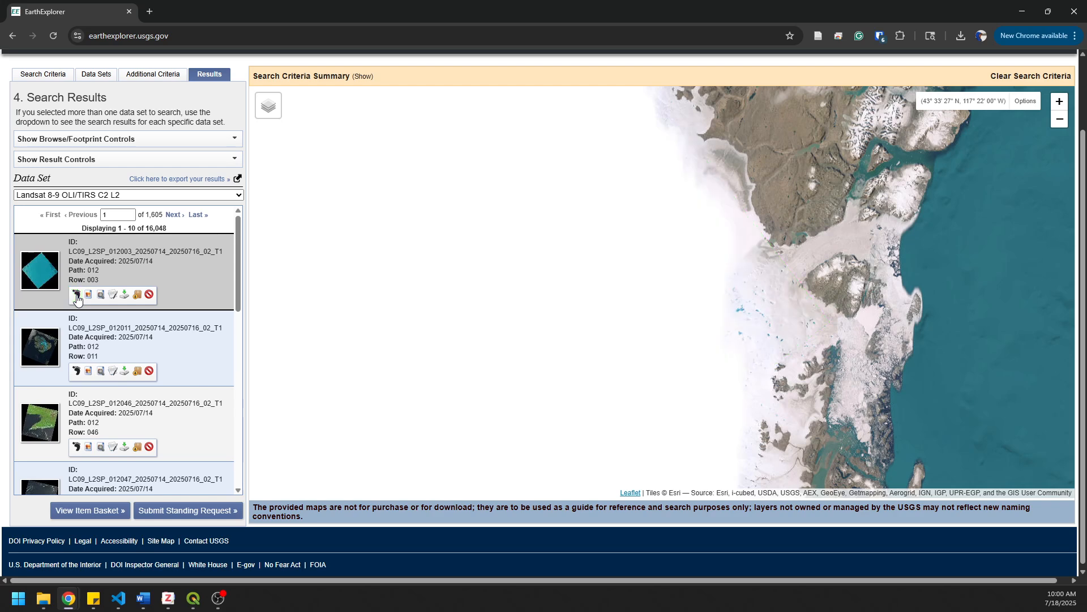
pyautogui.click(77, 373)
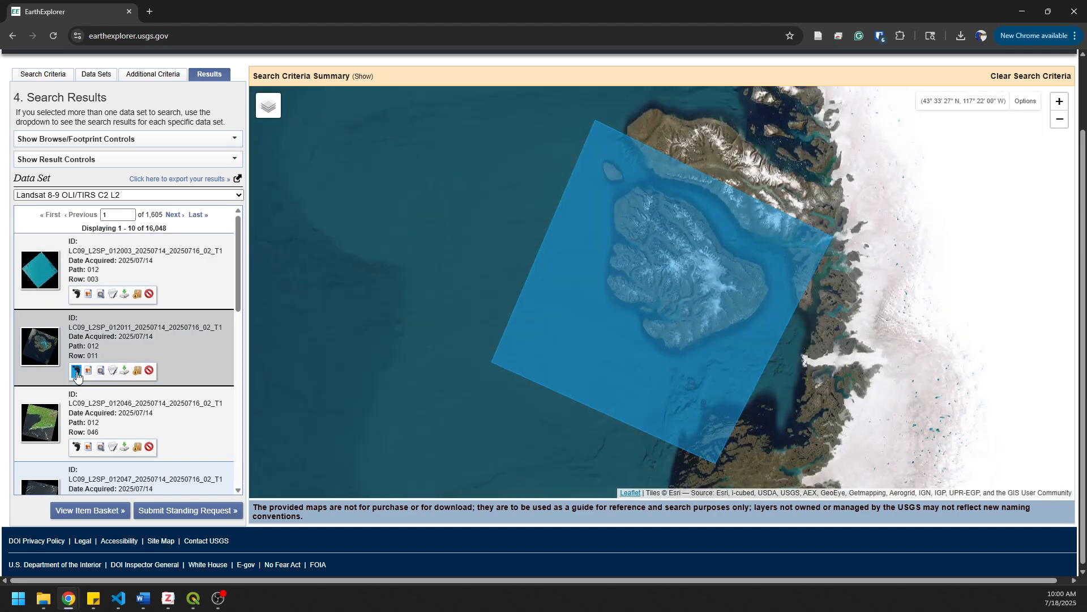
pyautogui.click(76, 372)
pyautogui.scroll(-5, 96, 403)
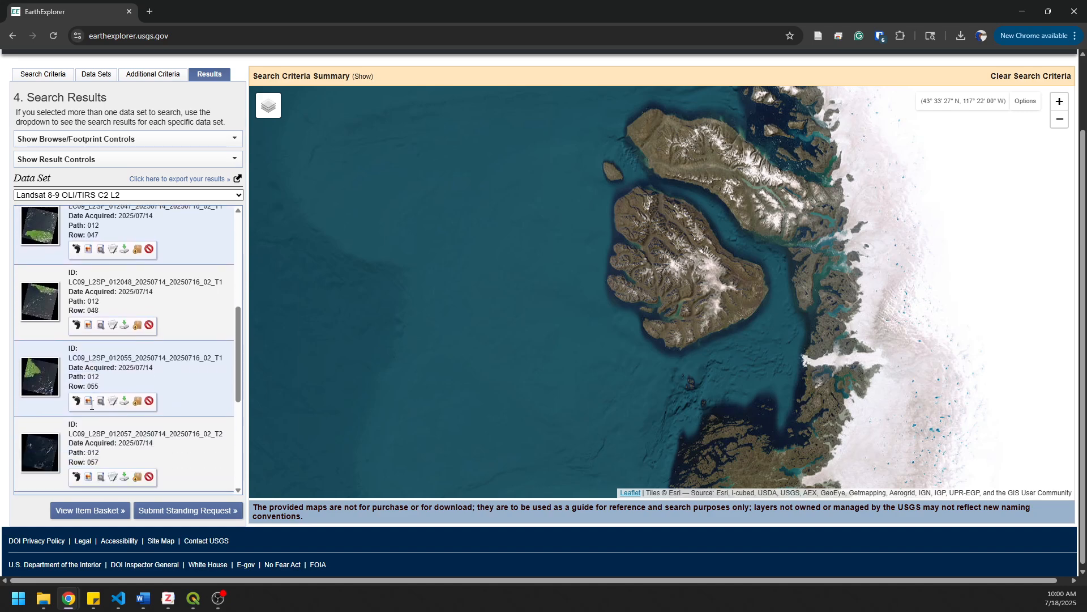
pyautogui.scroll(5, 91, 405)
# - Define the search polygon in the search criteria from the map extent around the lake in the irrigated farmland beside the city
pyautogui.click(45, 75)
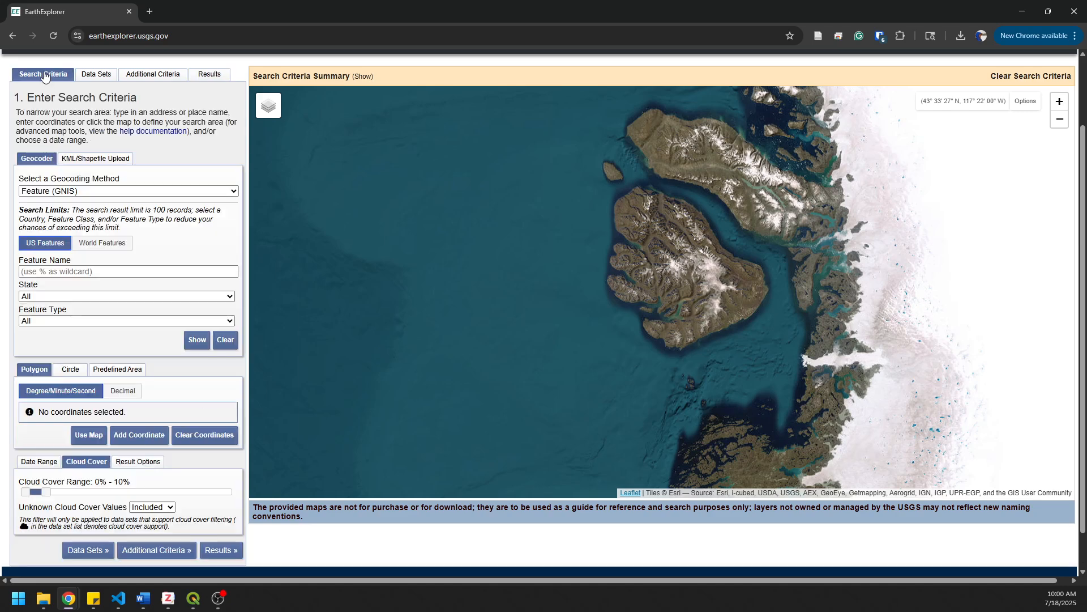
pyautogui.scroll(-5, 662, 308)
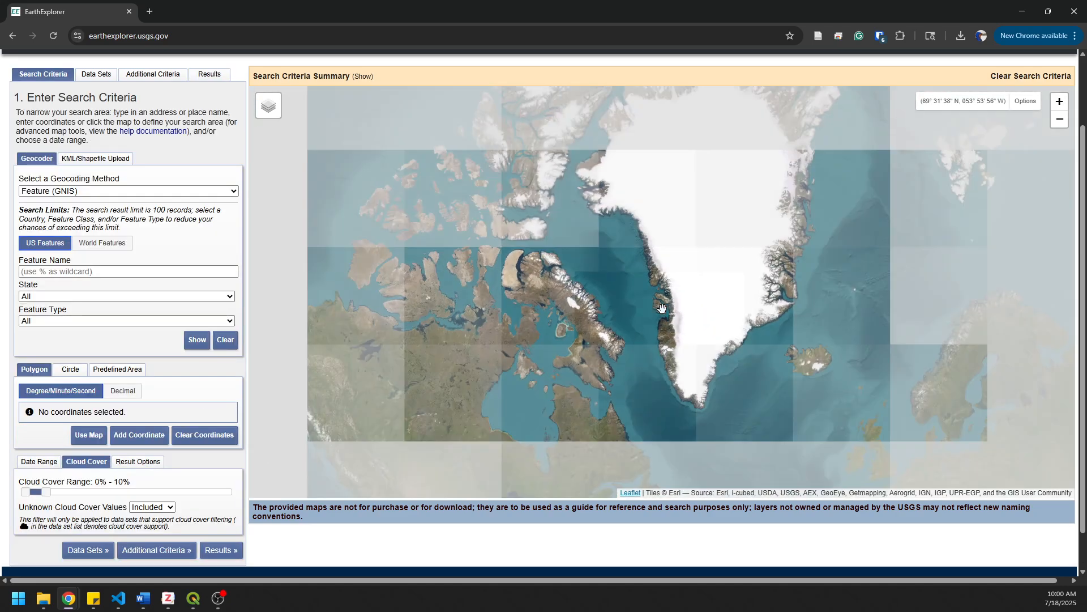
pyautogui.scroll(-1, 661, 308)
pyautogui.moveTo(553, 451); pyautogui.dragTo(561, 244)
pyautogui.scroll(1, 450, 291)
pyautogui.scroll(5, 450, 291)
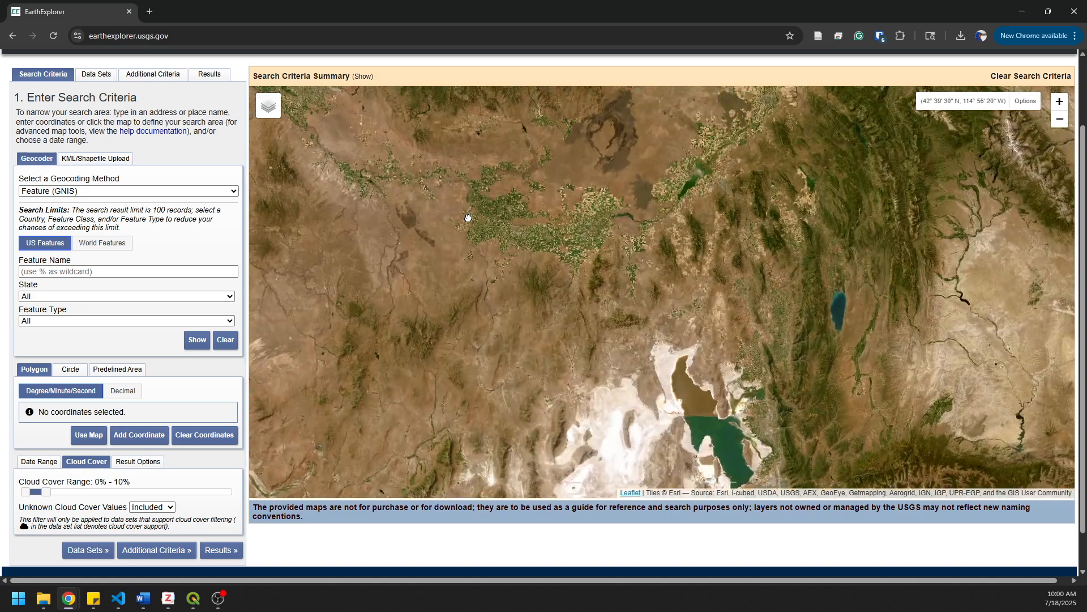
pyautogui.moveTo(468, 213); pyautogui.dragTo(577, 355)
pyautogui.scroll(4, 436, 243)
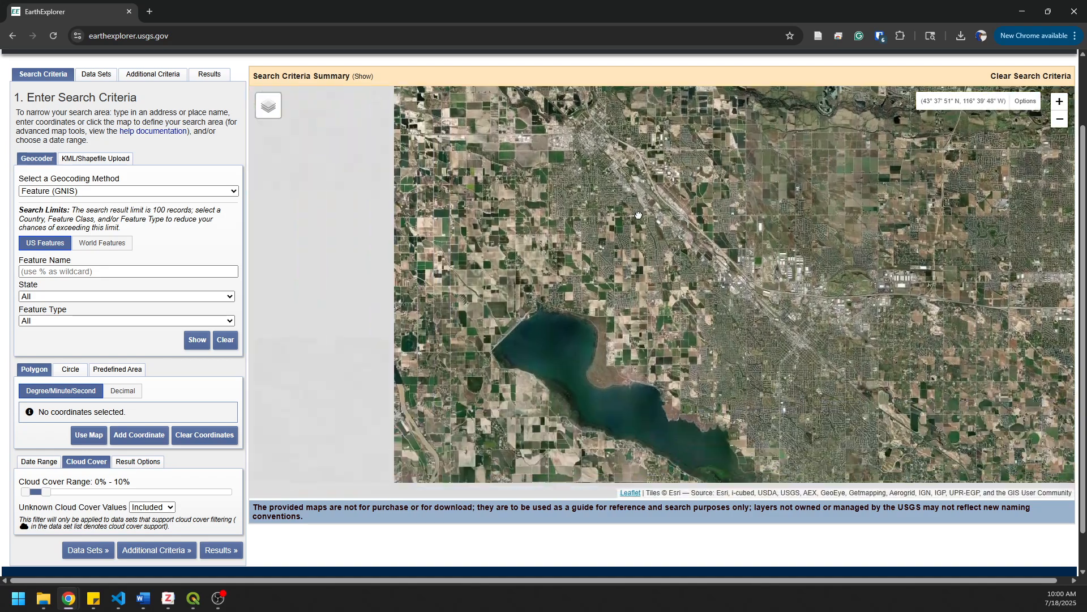
pyautogui.moveTo(639, 215); pyautogui.dragTo(626, 144)
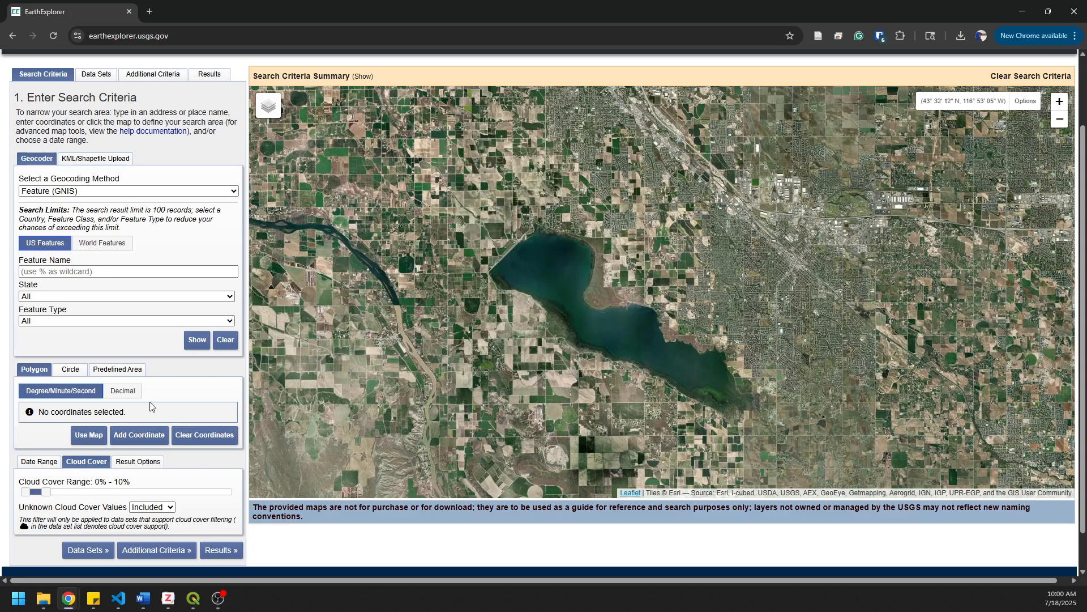
pyautogui.click(89, 436)
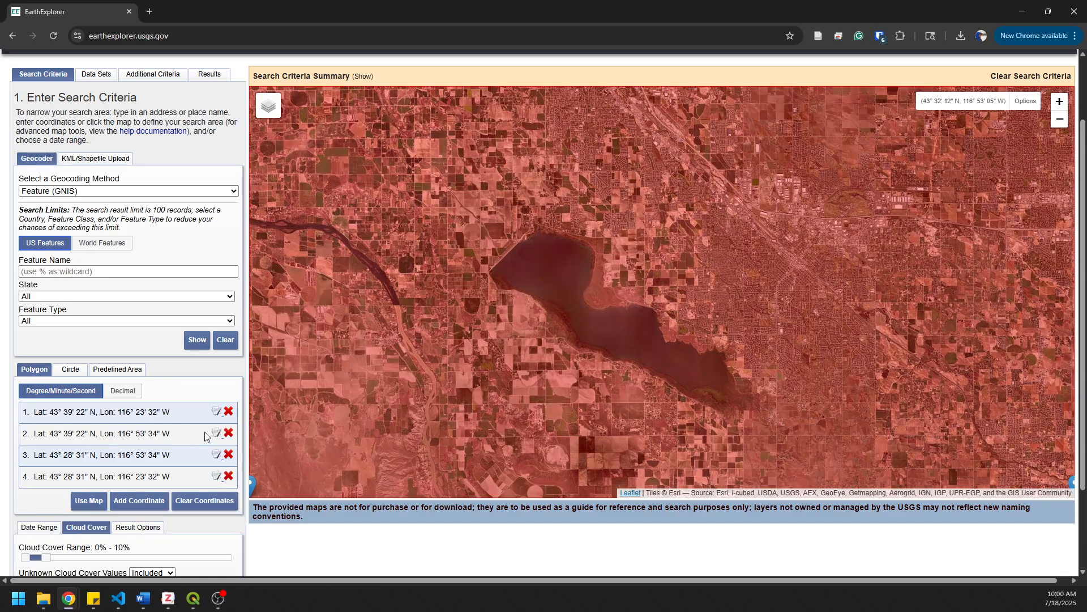
# - Run the search again with the new polygon, keeping the Landsat 8-9 OLI/TIRS C2 L2 data set
pyautogui.scroll(-3, 225, 534)
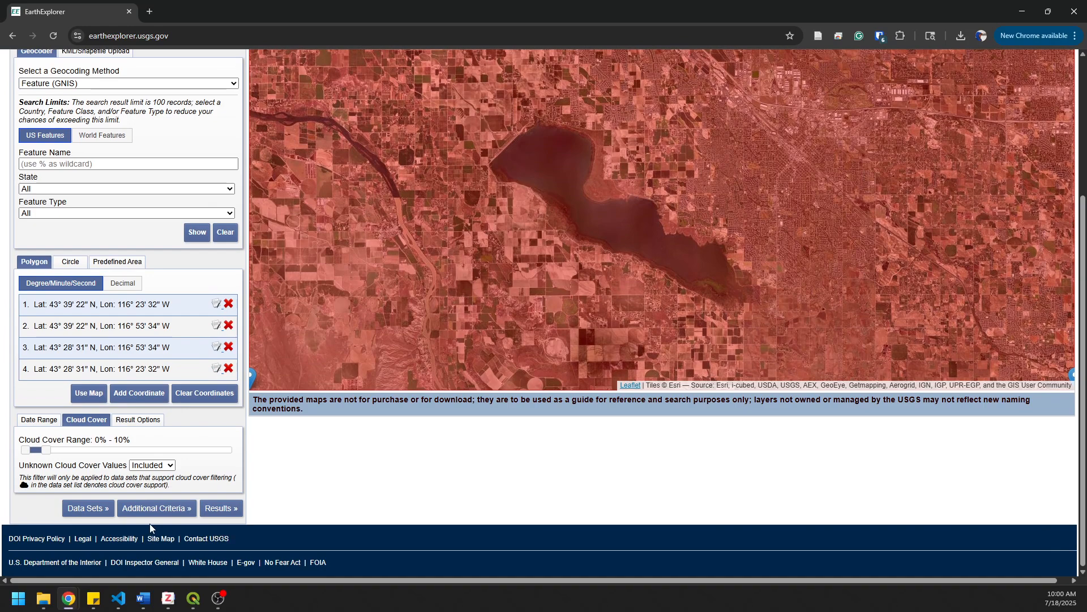
pyautogui.click(92, 510)
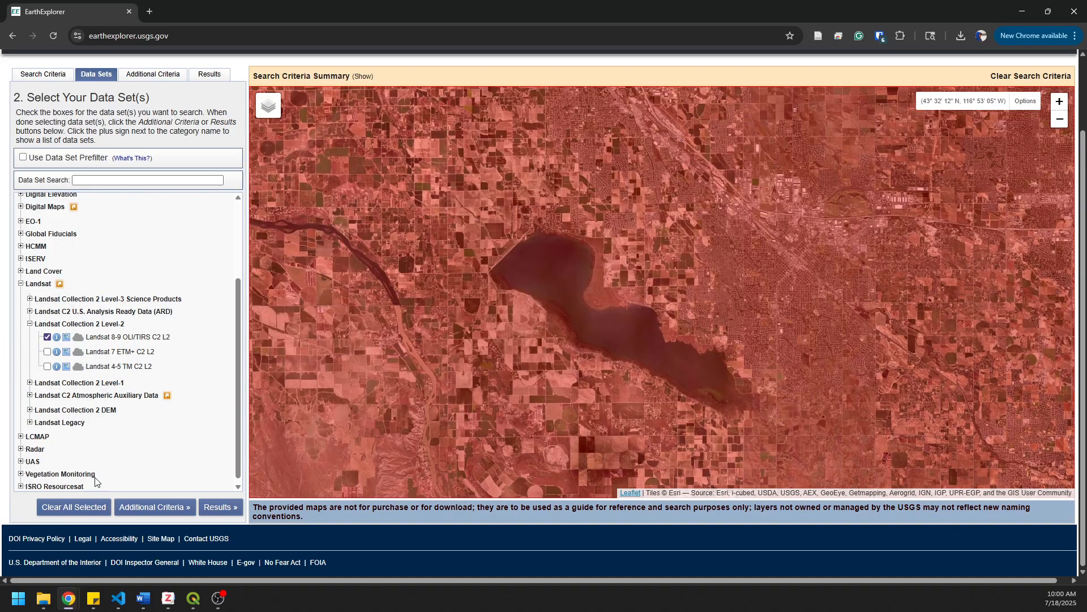
pyautogui.click(220, 507)
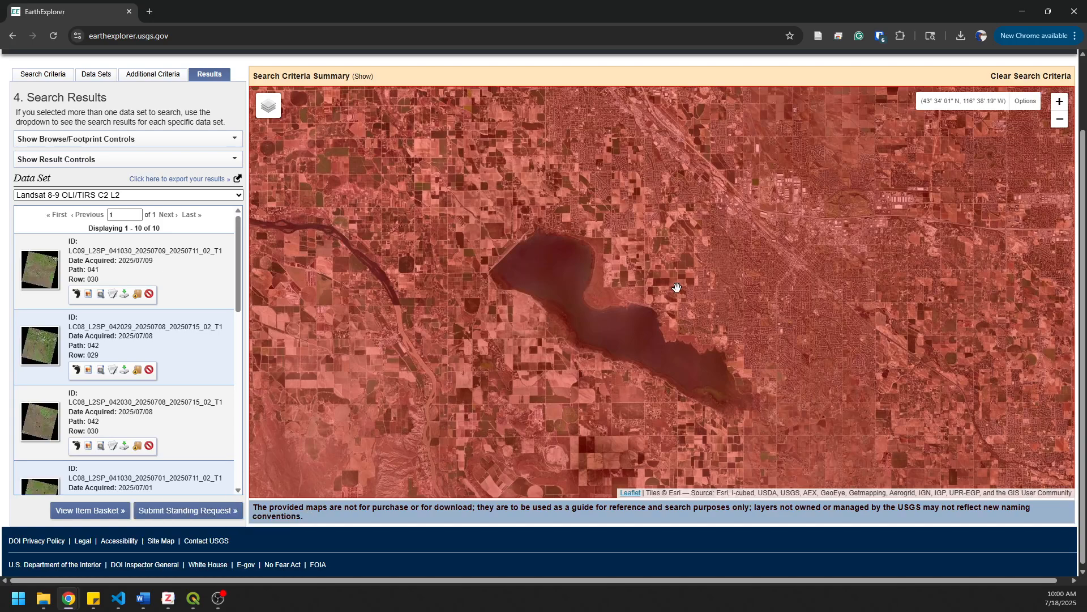
# - Compare the footprints of the first three results with the search area on the map, and hide them again
pyautogui.scroll(-1, 676, 288)
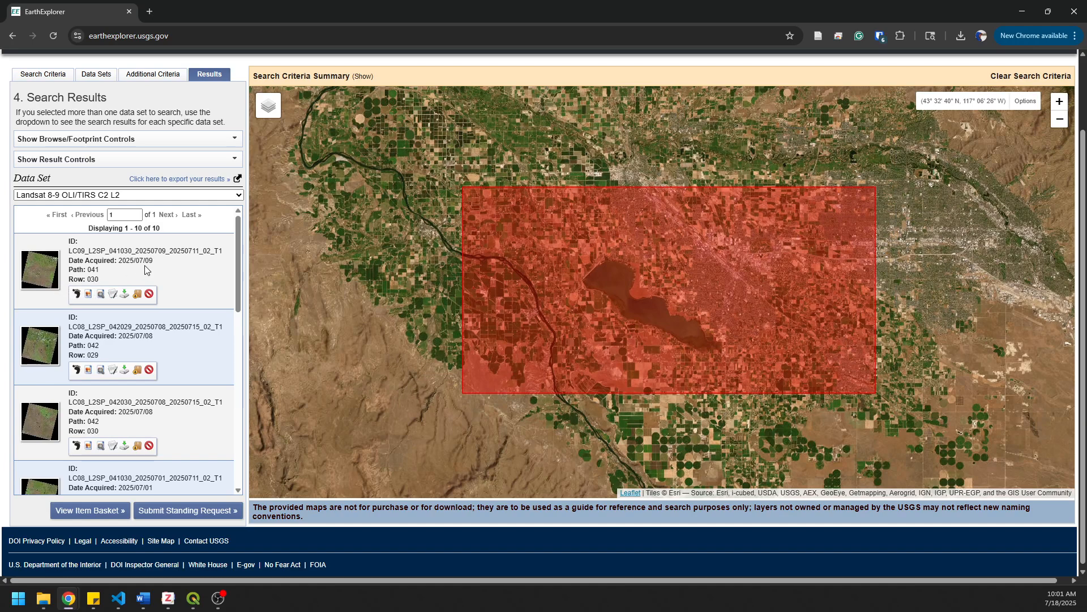
pyautogui.click(77, 294)
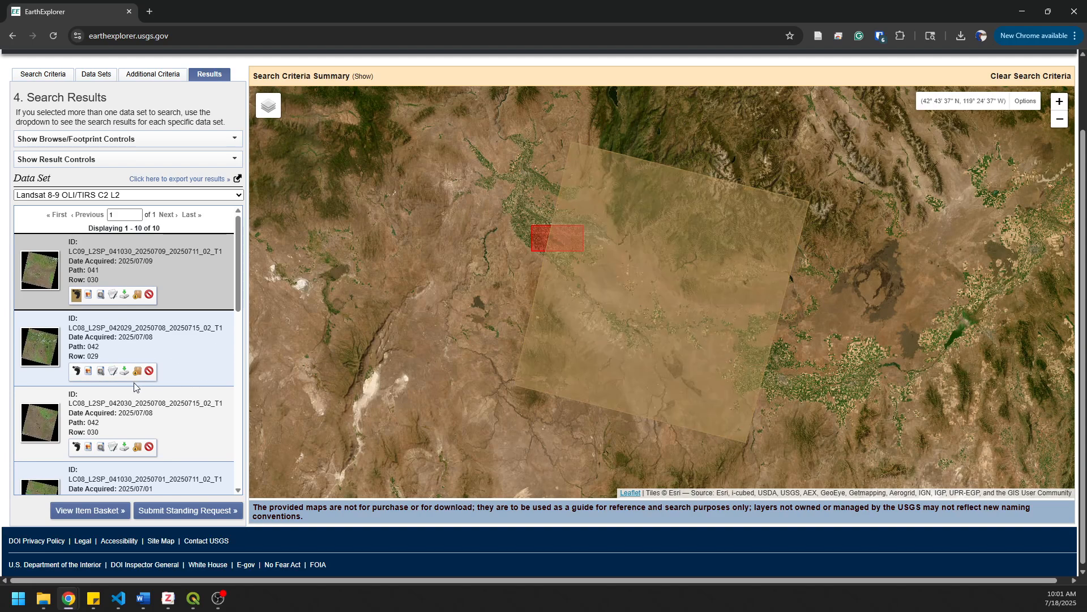
pyautogui.click(77, 372)
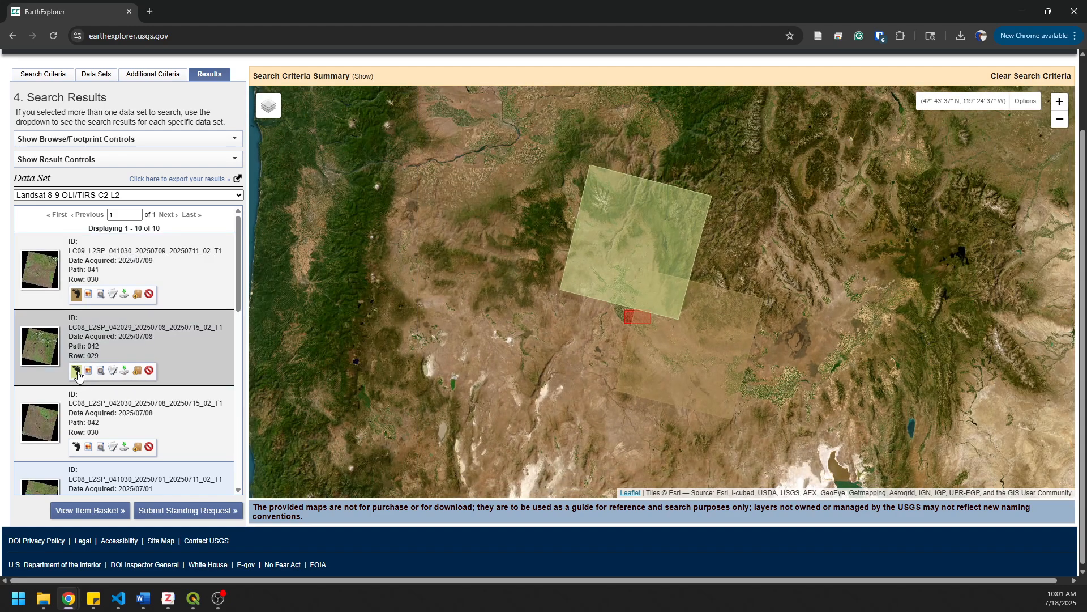
pyautogui.click(77, 447)
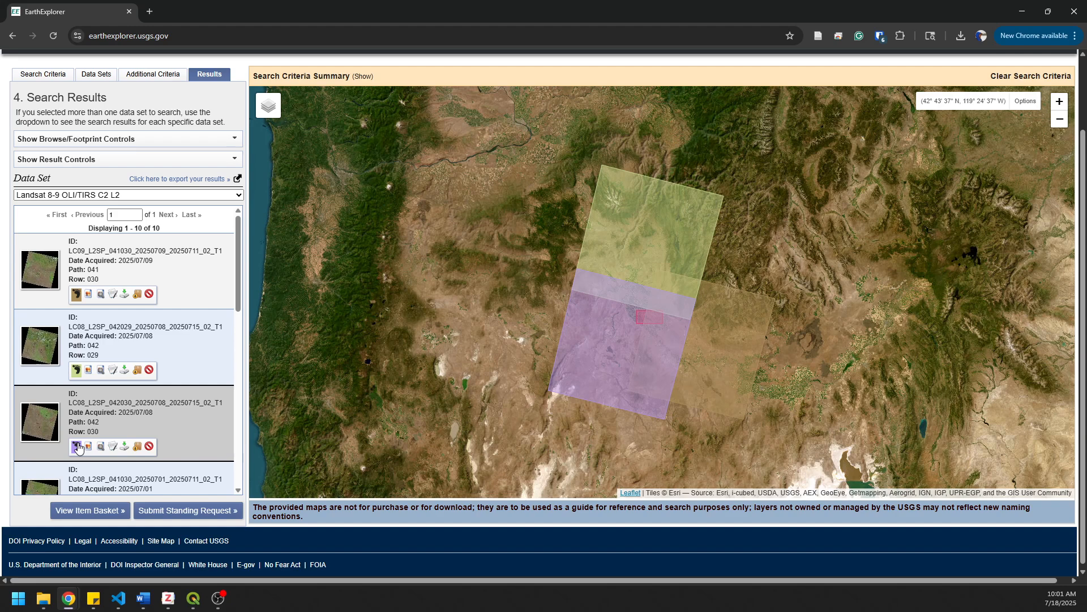
pyautogui.click(77, 447)
pyautogui.click(78, 371)
pyautogui.click(78, 295)
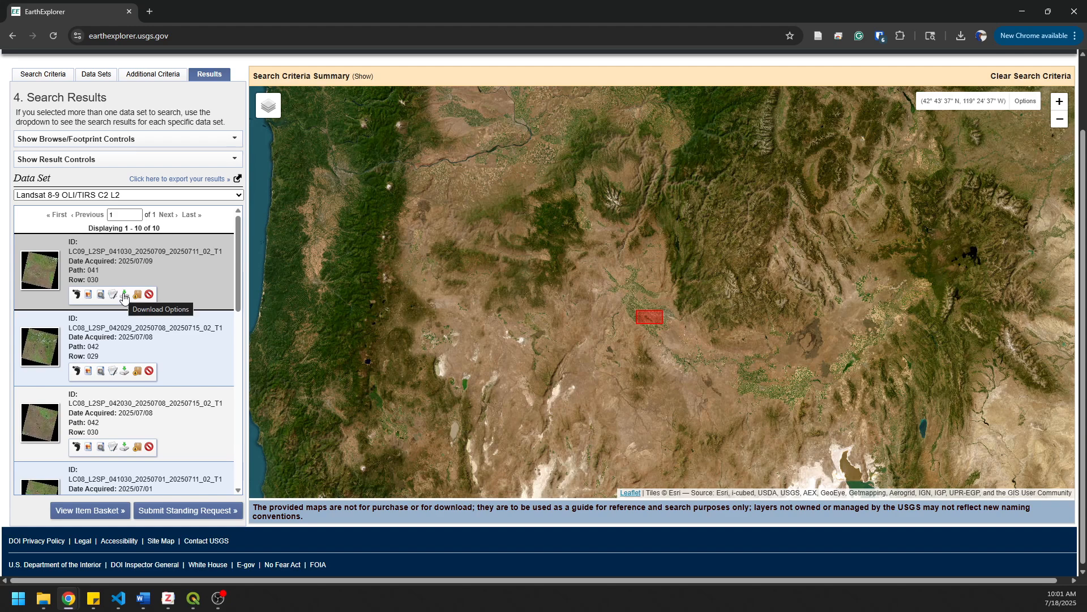
# - Open the Level-2 Product Bundle download options for scene LC09_L2SP_041030_20250709_20250711_02_T1 and review the individual files
pyautogui.click(125, 295)
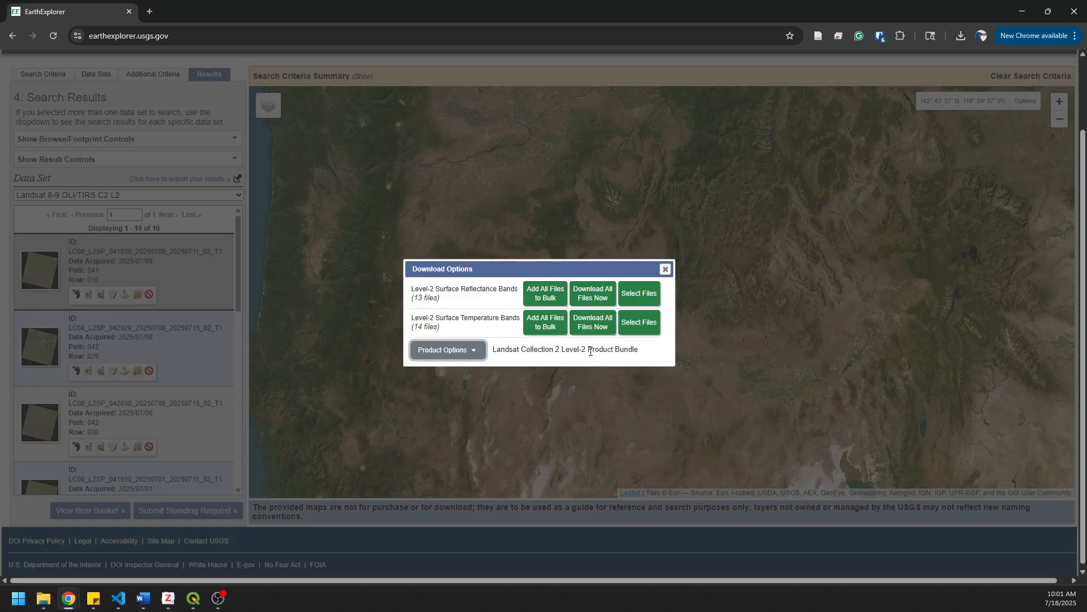
pyautogui.click(465, 351)
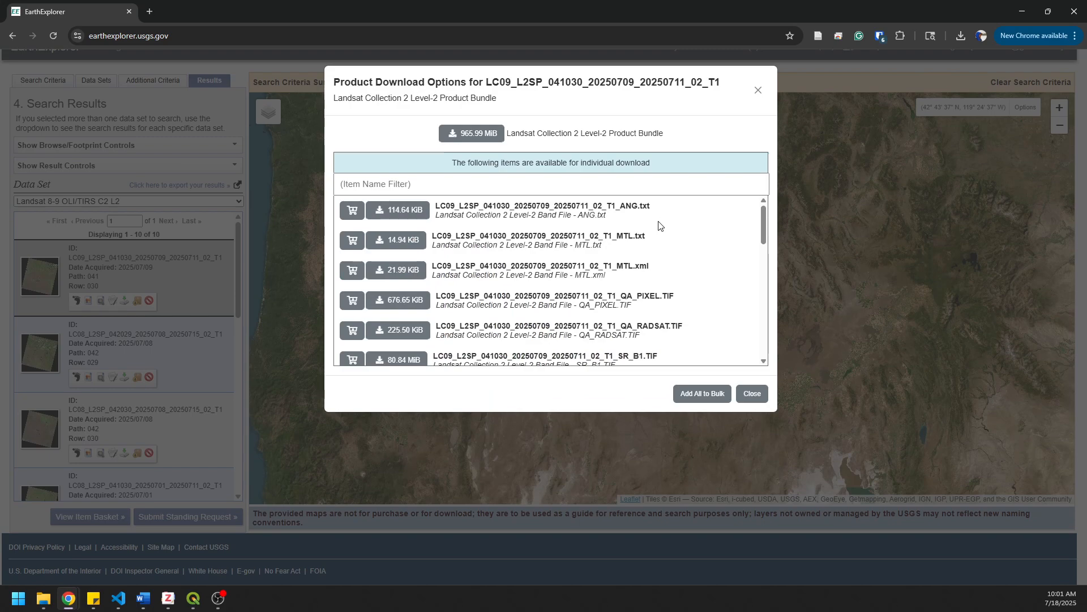
pyautogui.scroll(-7, 652, 250)
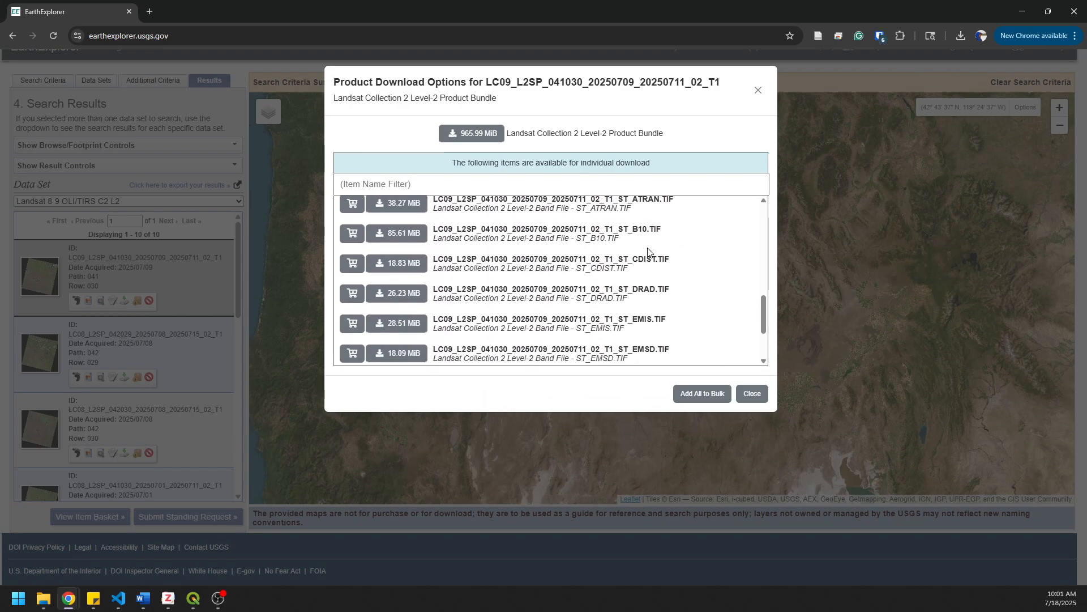
pyautogui.scroll(-3, 648, 251)
pyautogui.scroll(10, 648, 251)
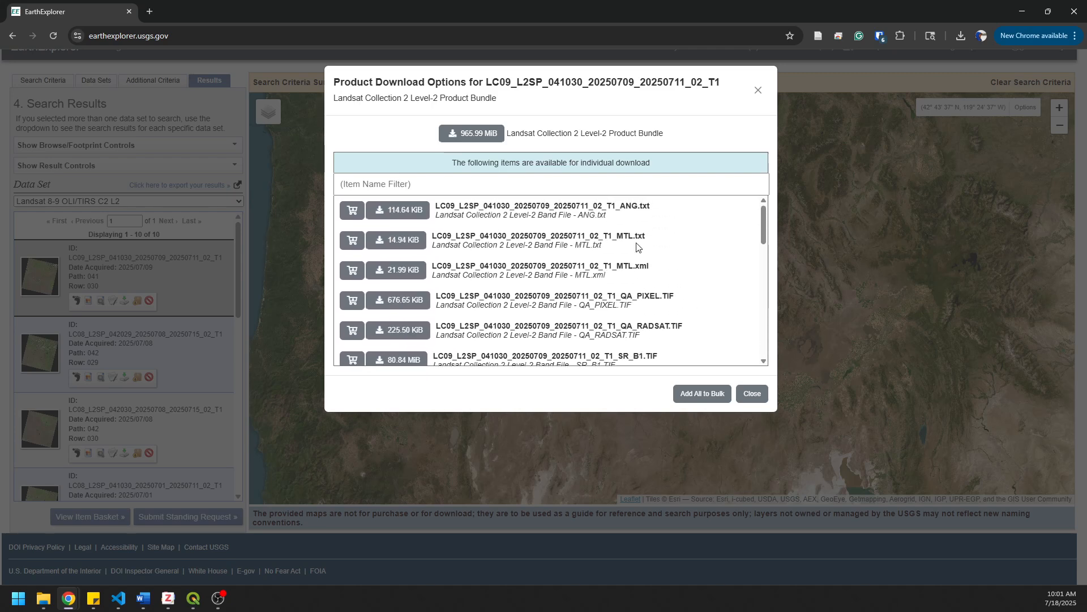
# - Download the complete product bundle as LC09_L2SP_041030_20250709_20250711_02_T1.tar into the landsat_l2 folder, and close the download dialogs
pyautogui.click(460, 136)
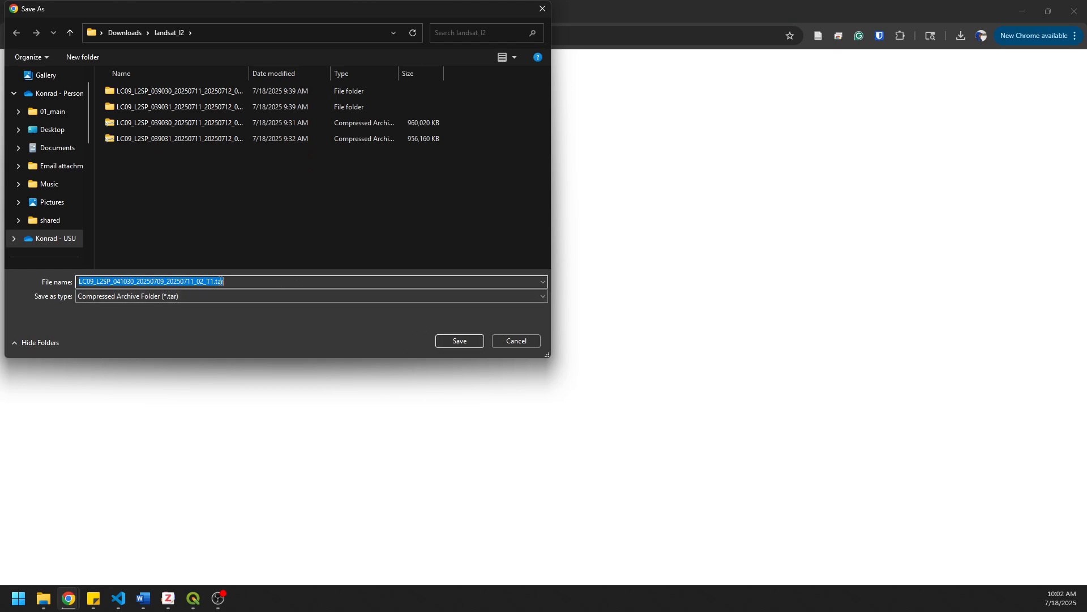
pyautogui.click(460, 341)
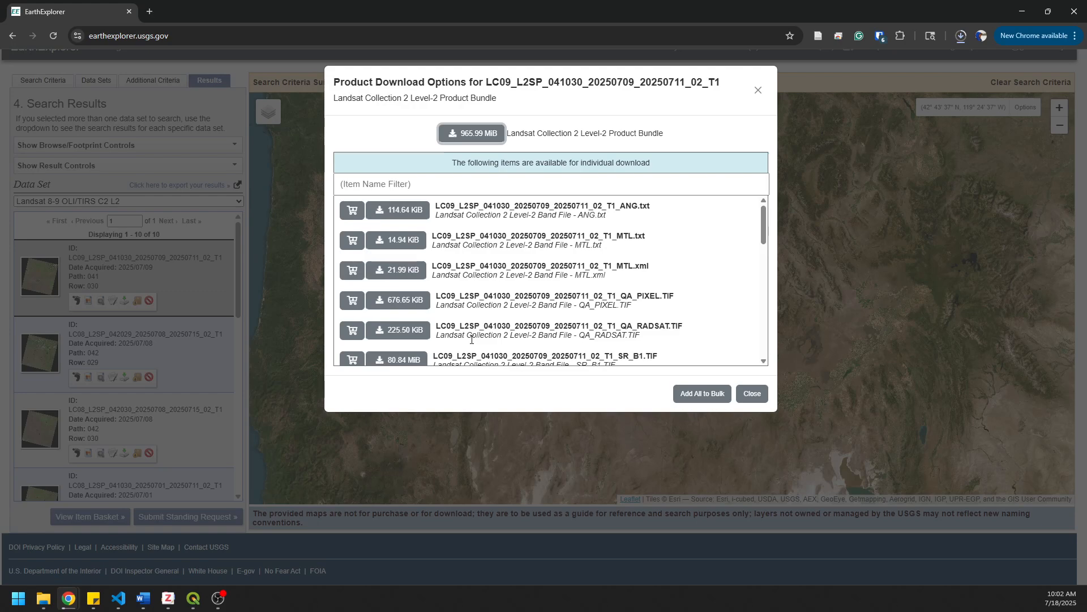
pyautogui.click(752, 394)
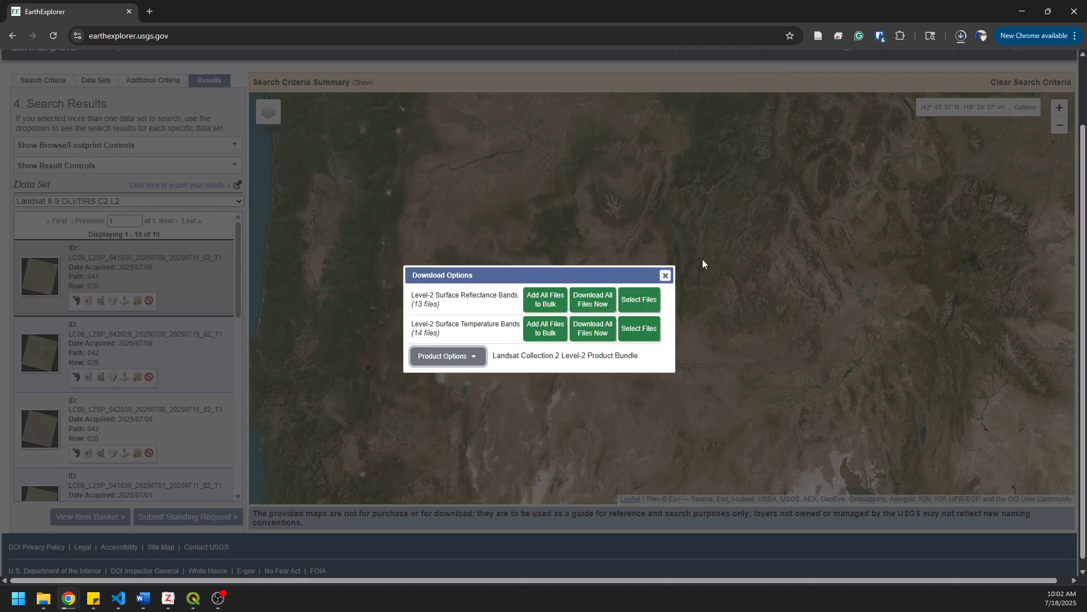
pyautogui.click(666, 276)
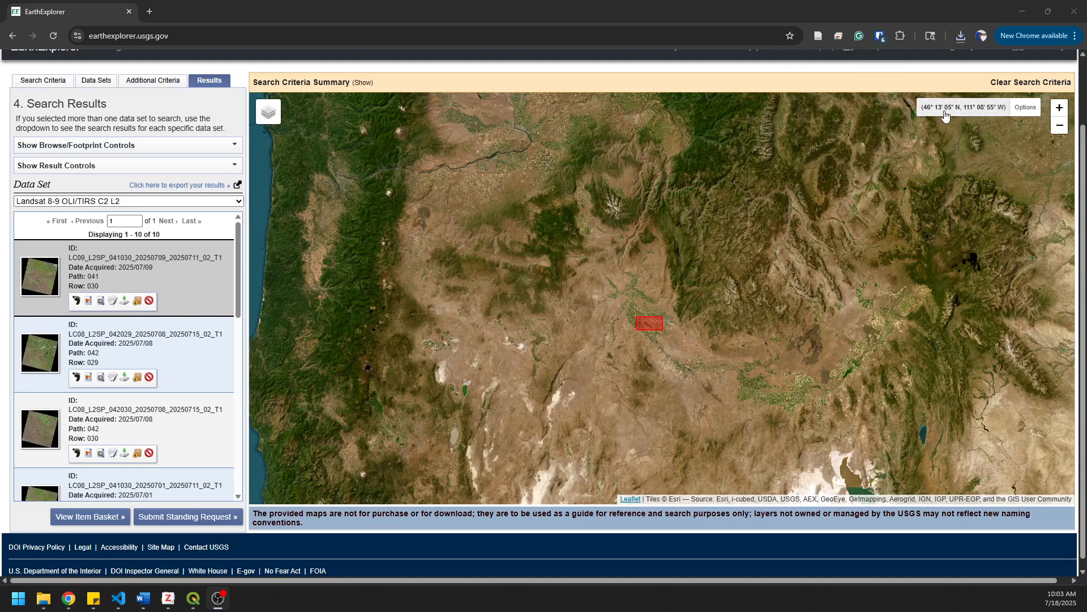
# - Show the downloaded .tar file in its folder and widen the Name column to fit the full file names
pyautogui.click(960, 36)
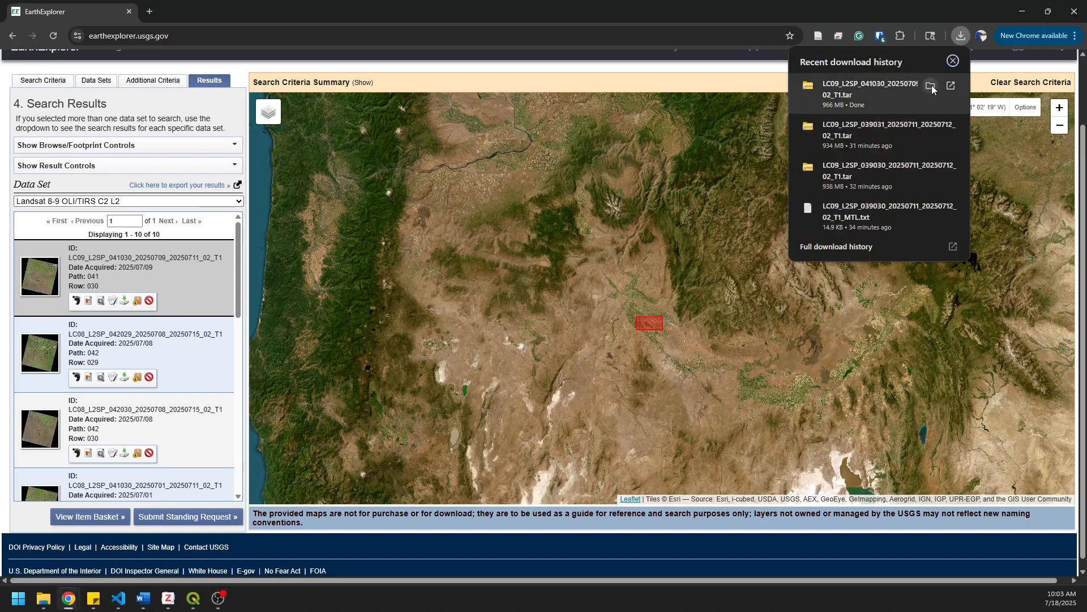
pyautogui.click(931, 85)
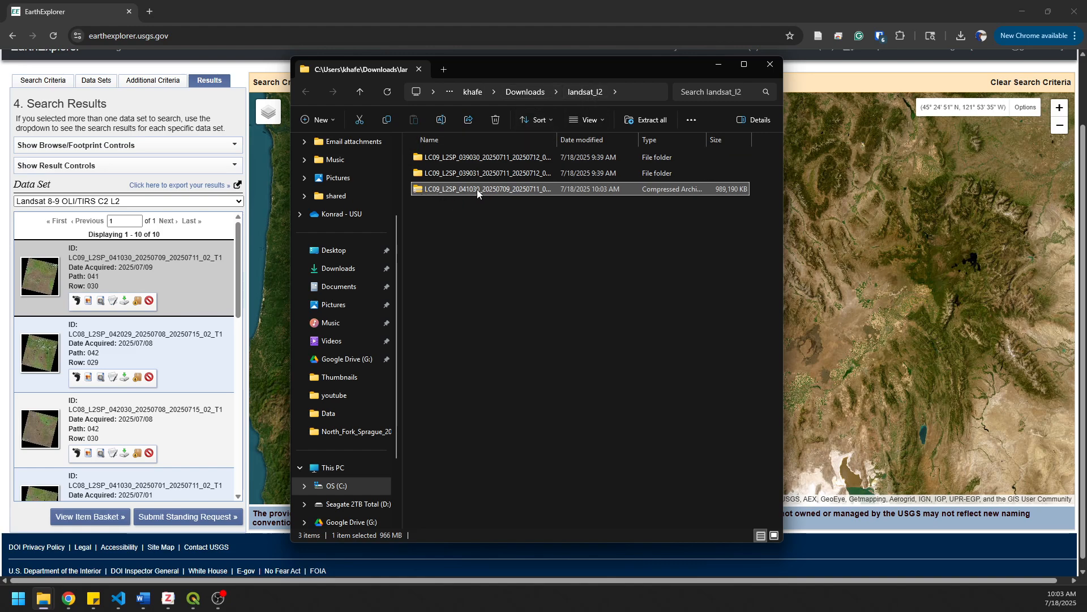
pyautogui.moveTo(557, 140); pyautogui.dragTo(582, 142)
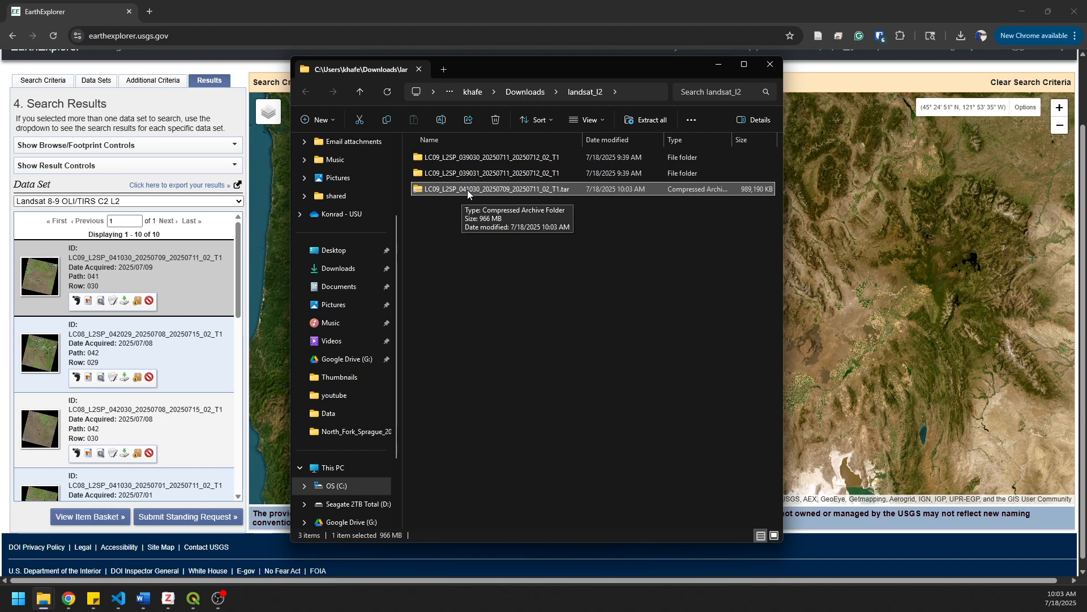
# - Extract LC09_L2SP_041030_20250709_20250711_02_T1.tar with 7-Zip into a subfolder of the same name inside landsat_l2
pyautogui.rightClick(467, 189)
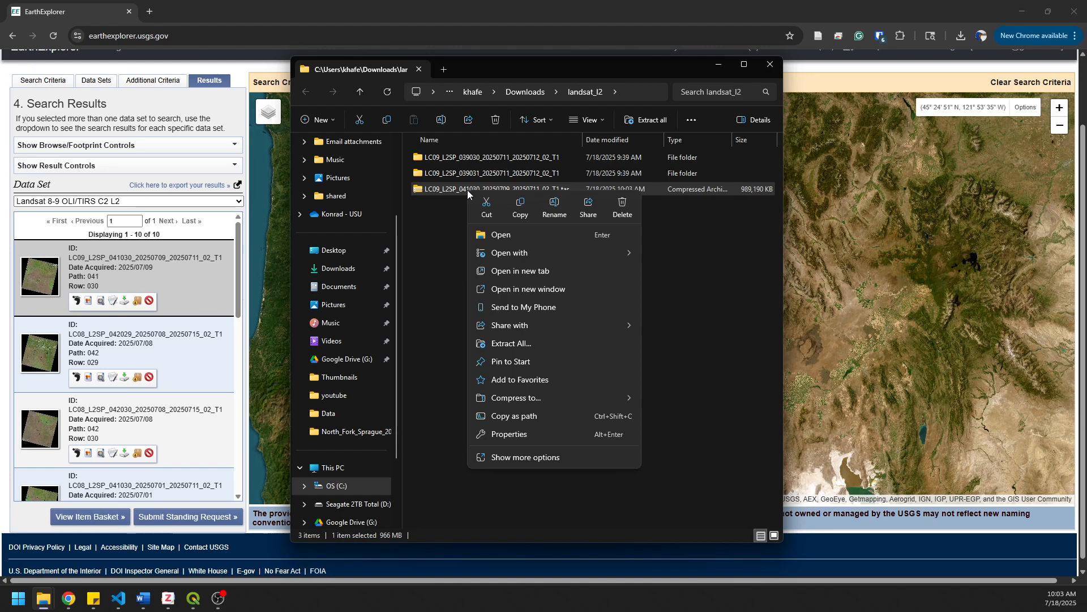
pyautogui.click(513, 458)
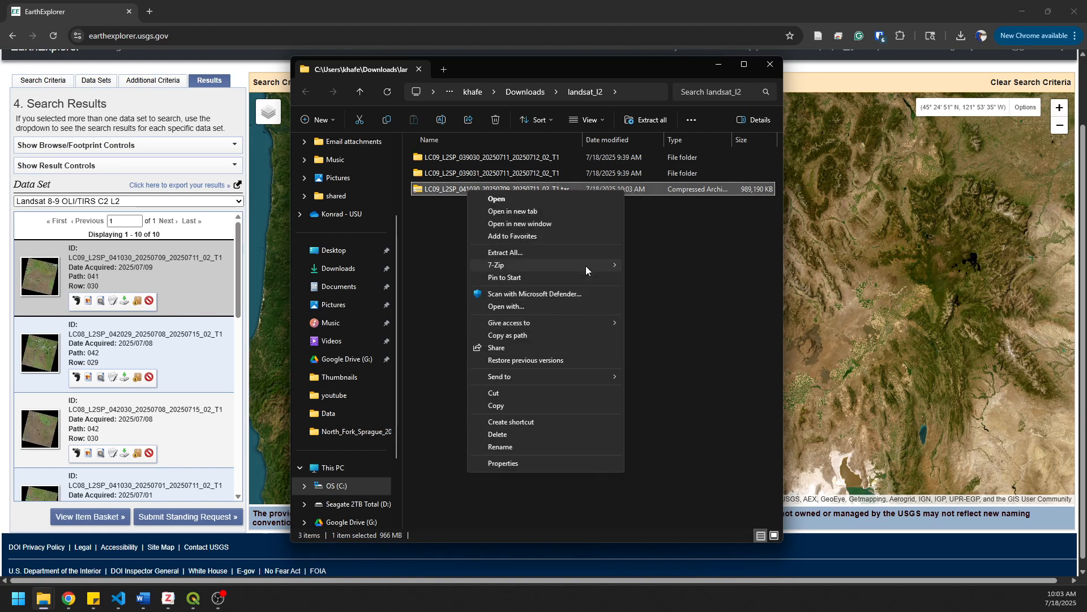
pyautogui.moveTo(586, 266)
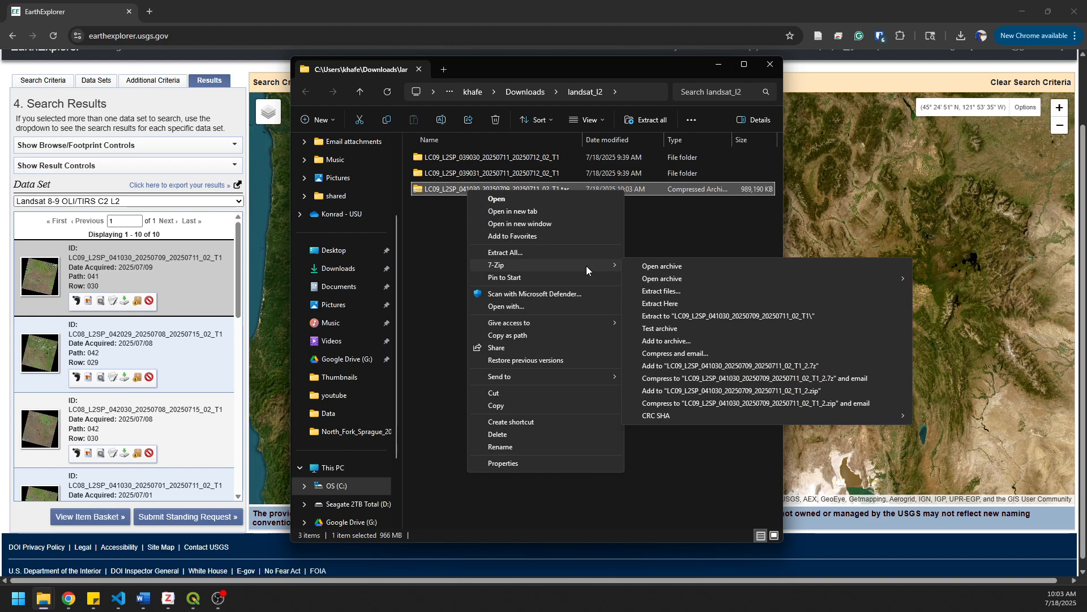
pyautogui.click(670, 292)
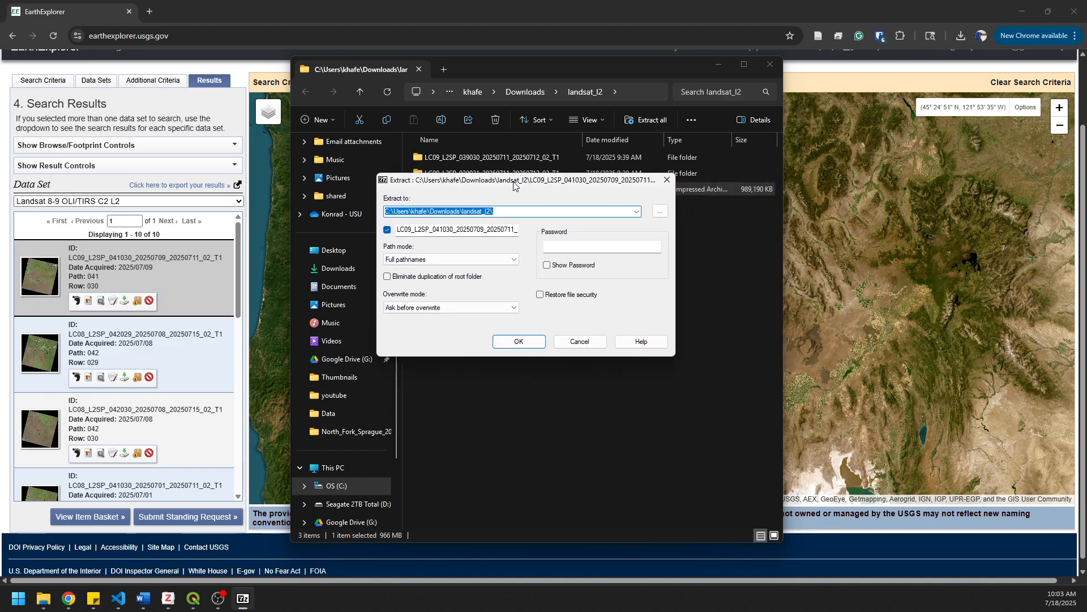
pyautogui.click(525, 343)
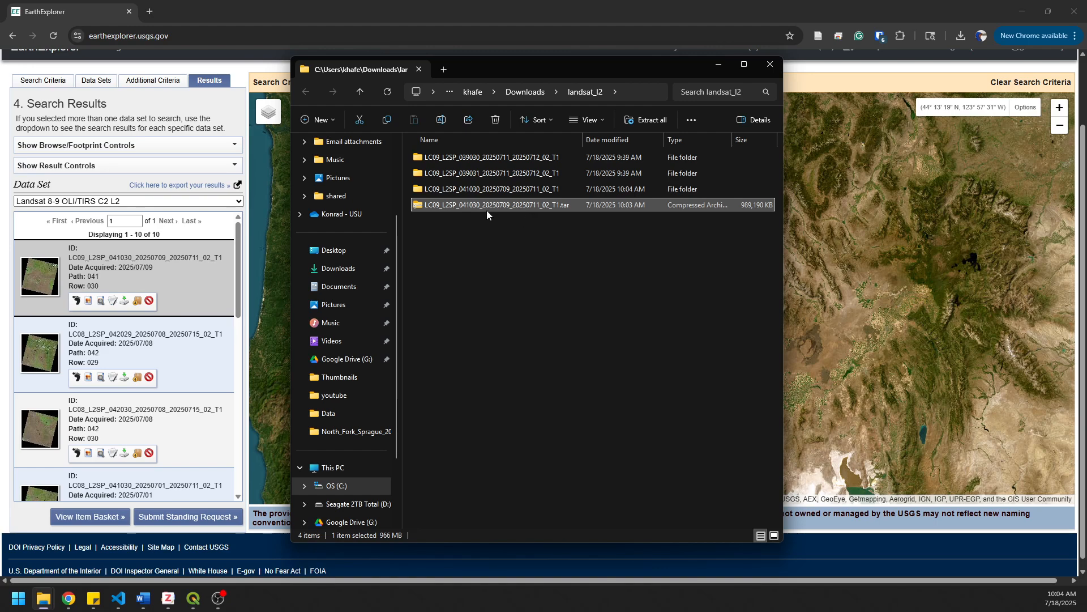
# - Open the extracted LC09_L2SP_041030 folder, widen the Name column to read the full file names, and highlight the SR_B1 to SR_B7 band files
pyautogui.click(464, 188)
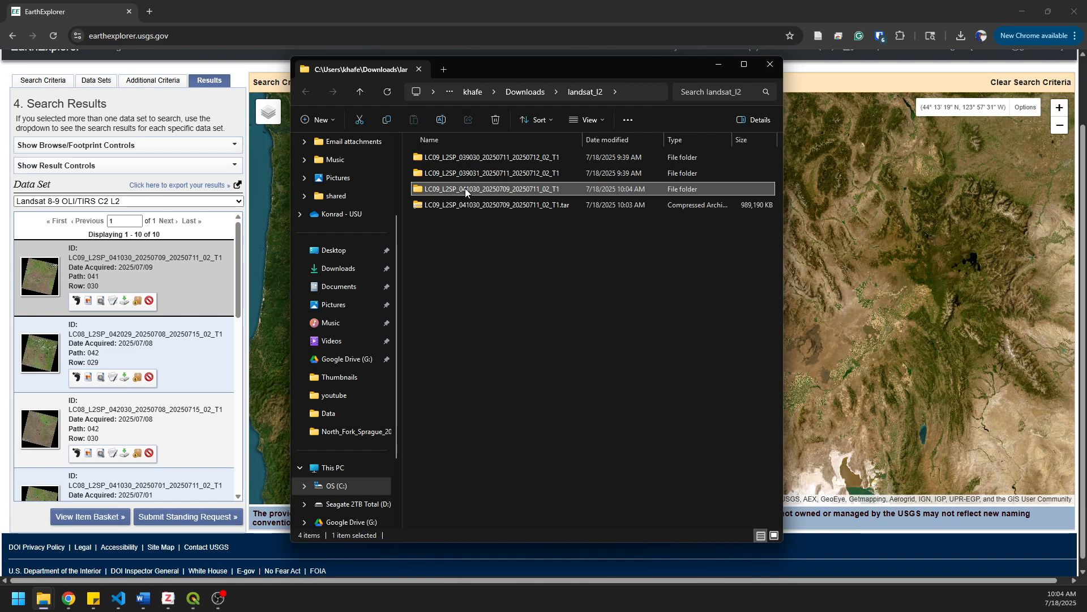
pyautogui.doubleClick(464, 188)
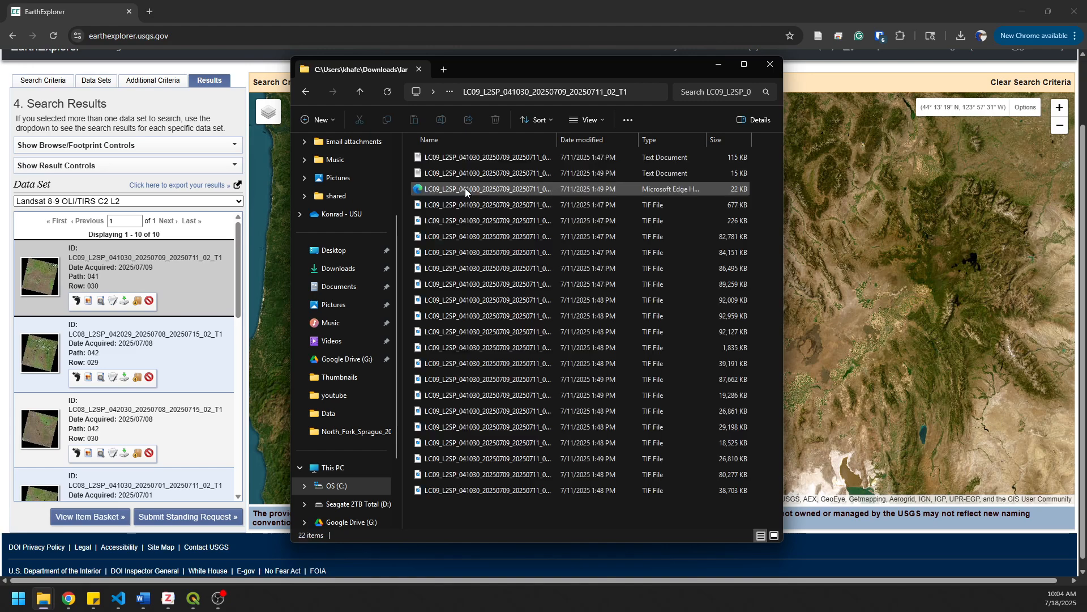
pyautogui.moveTo(556, 139); pyautogui.dragTo(642, 140)
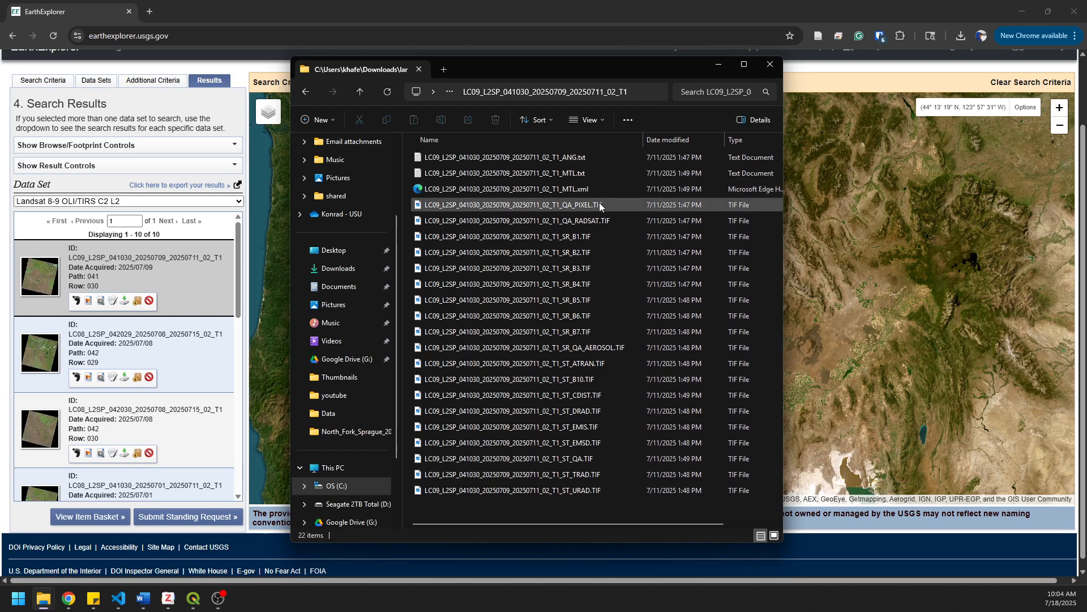
pyautogui.click(583, 238)
pyautogui.keyDown('shift'); pyautogui.click(582, 336); pyautogui.keyUp('shift')
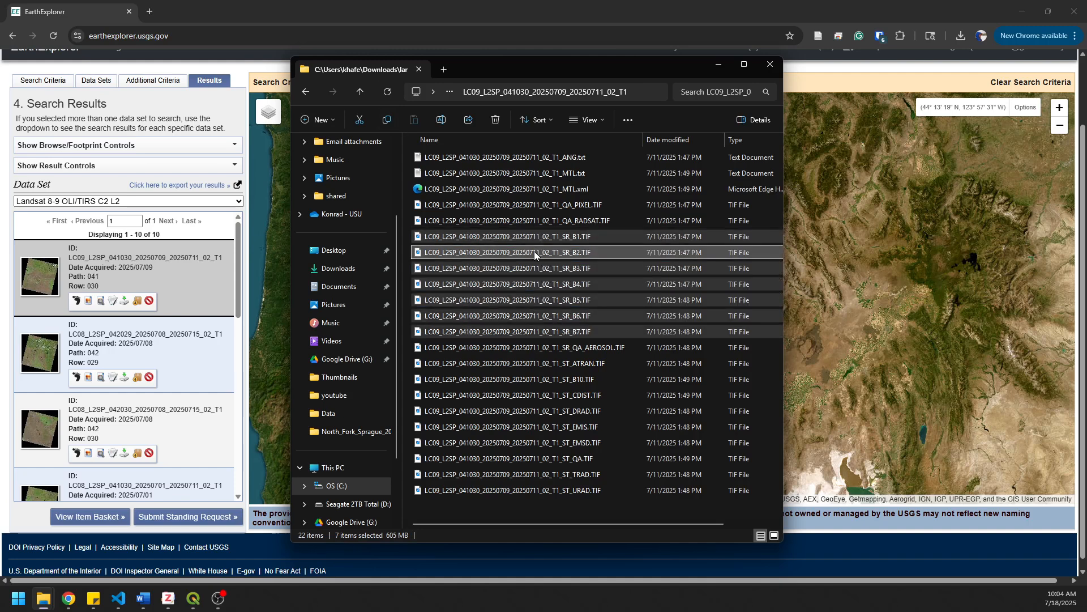
# - Switch to QGIS and start a new empty project, discarding the current project and its temporary layers
pyautogui.click(193, 599)
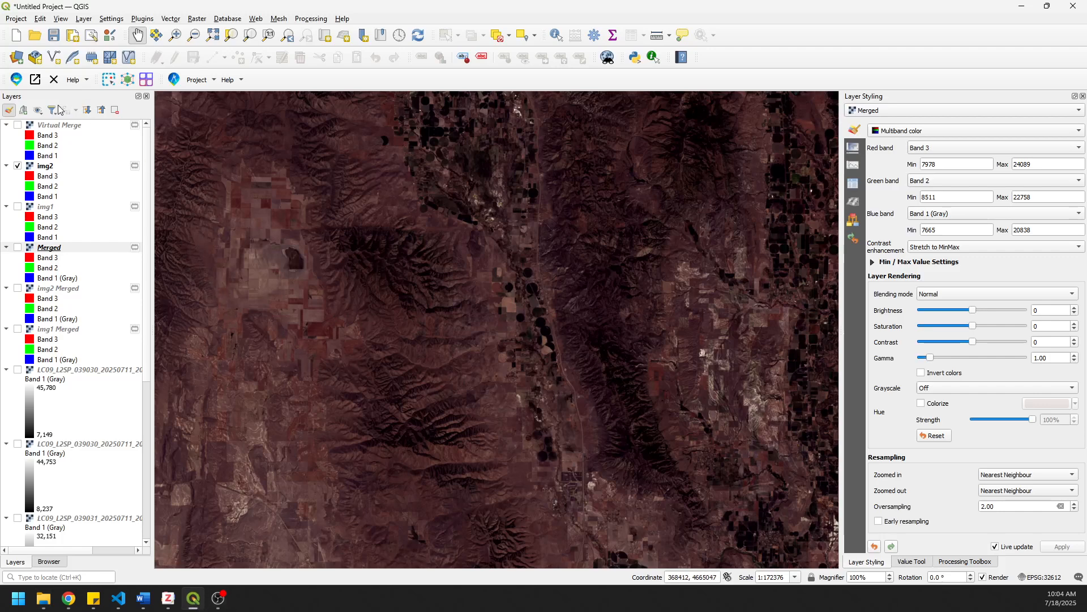
pyautogui.click(16, 36)
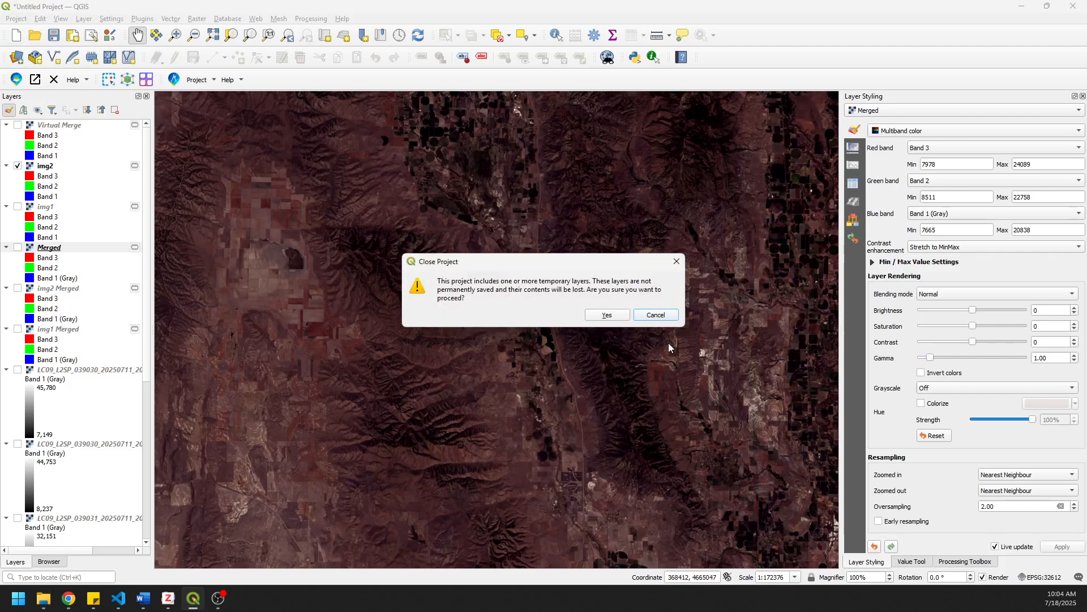
pyautogui.click(619, 316)
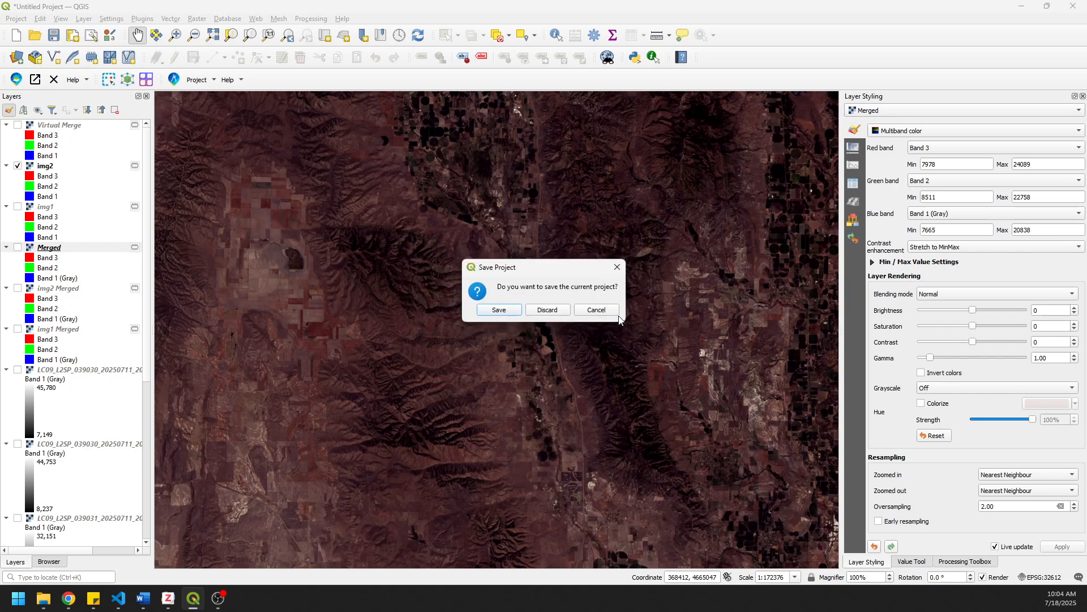
pyautogui.click(554, 310)
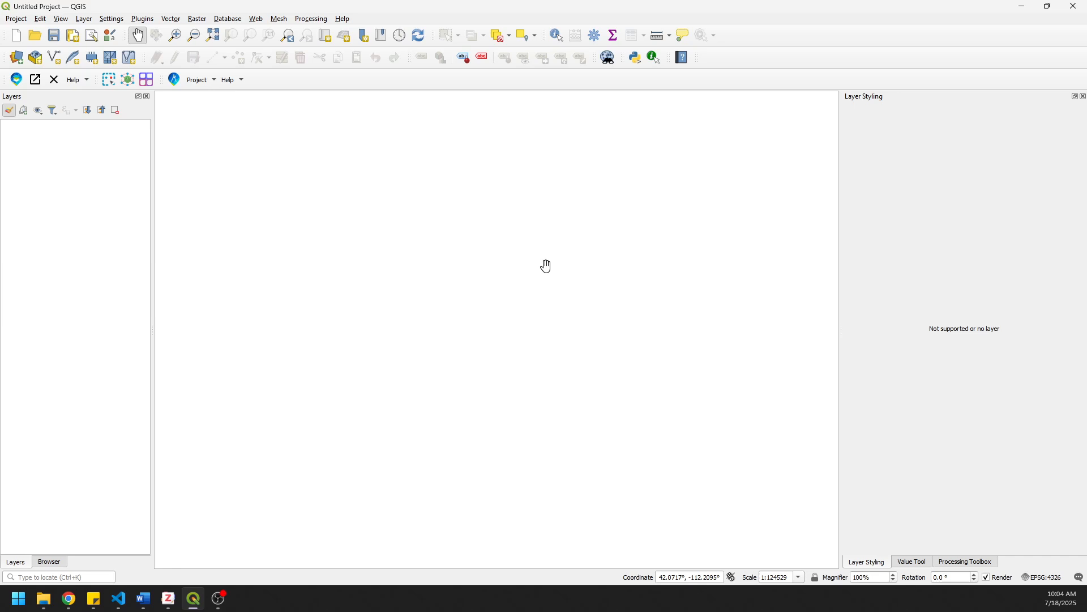
# - In the file browser, collapse the two 039030 and 039031 scene folders, expand the 041030 scene folder, and widen the pane to show full names
pyautogui.moveTo(153, 434); pyautogui.dragTo(195, 431)
pyautogui.click(56, 562)
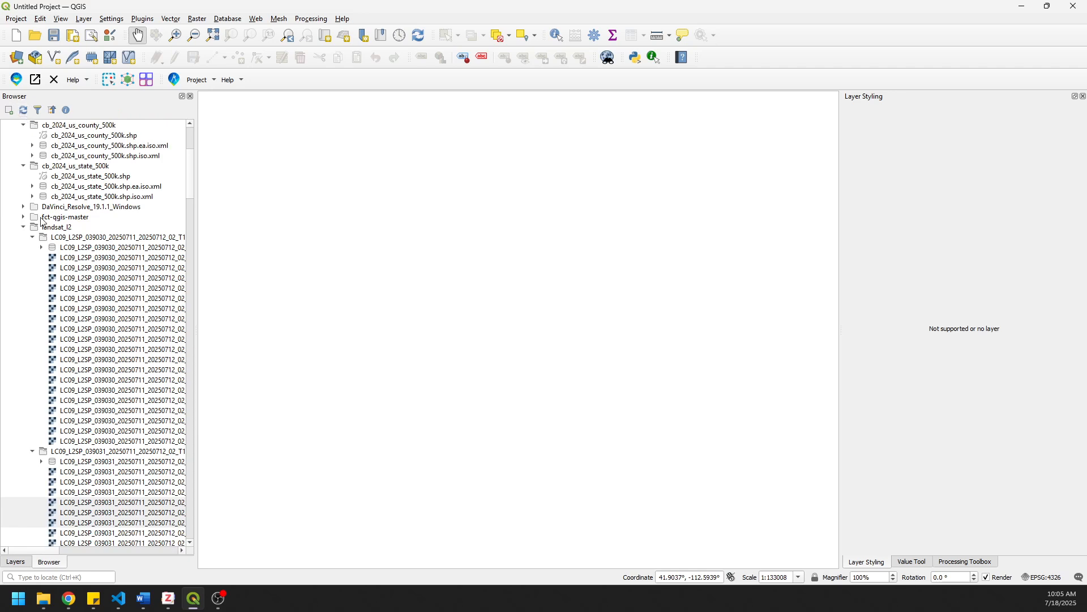
pyautogui.click(32, 237)
pyautogui.click(32, 248)
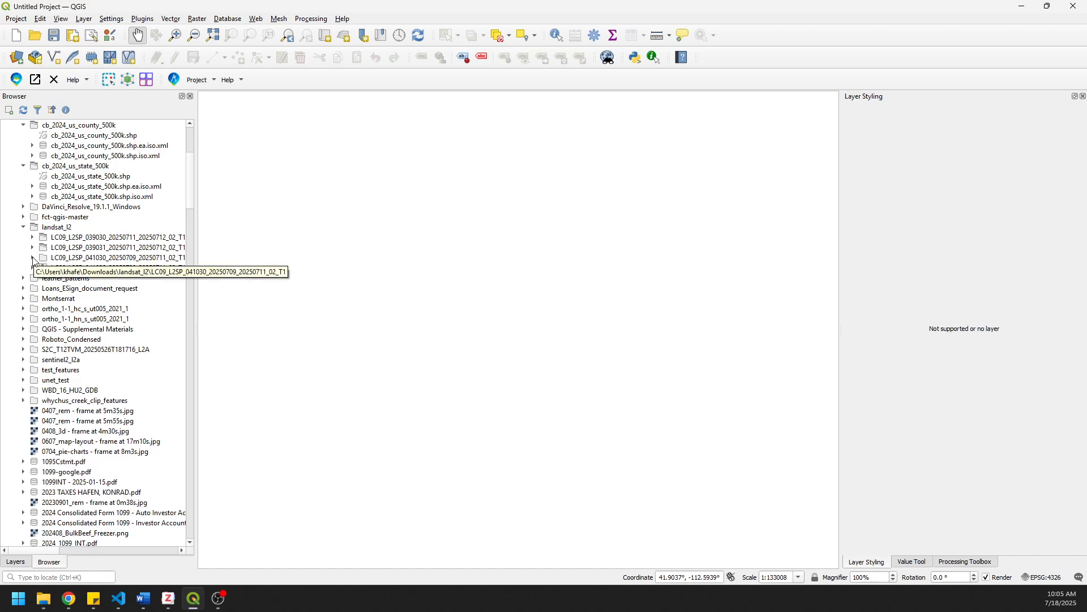
pyautogui.click(32, 258)
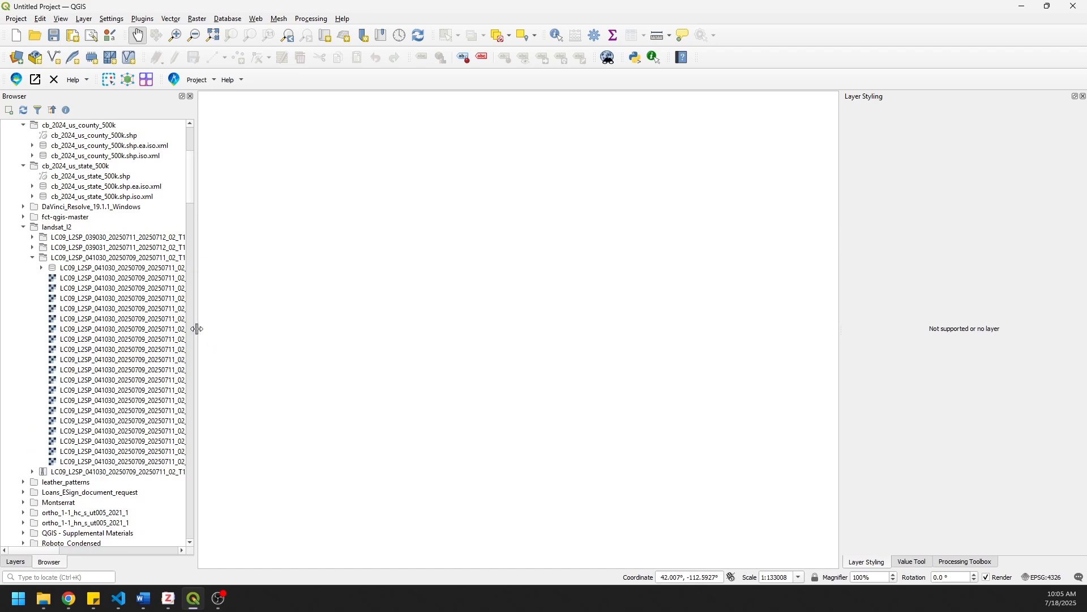
pyautogui.moveTo(195, 328); pyautogui.dragTo(278, 326)
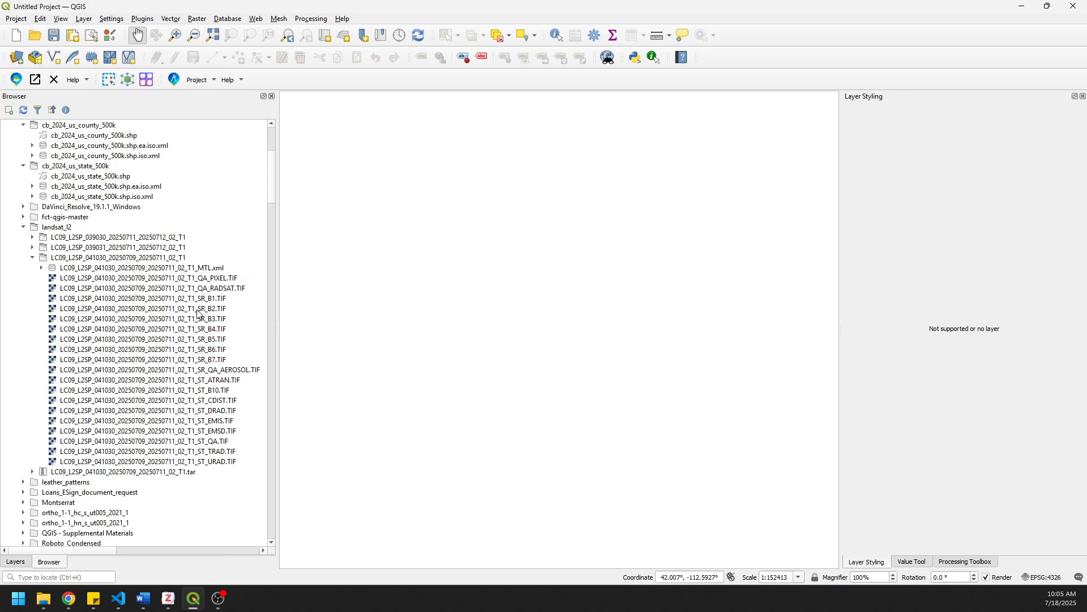
# - Add the SR_B2, SR_B3 and SR_B4 TIF bands of the 041030 scene to the map as layers
pyautogui.moveTo(198, 310); pyautogui.dragTo(530, 322)
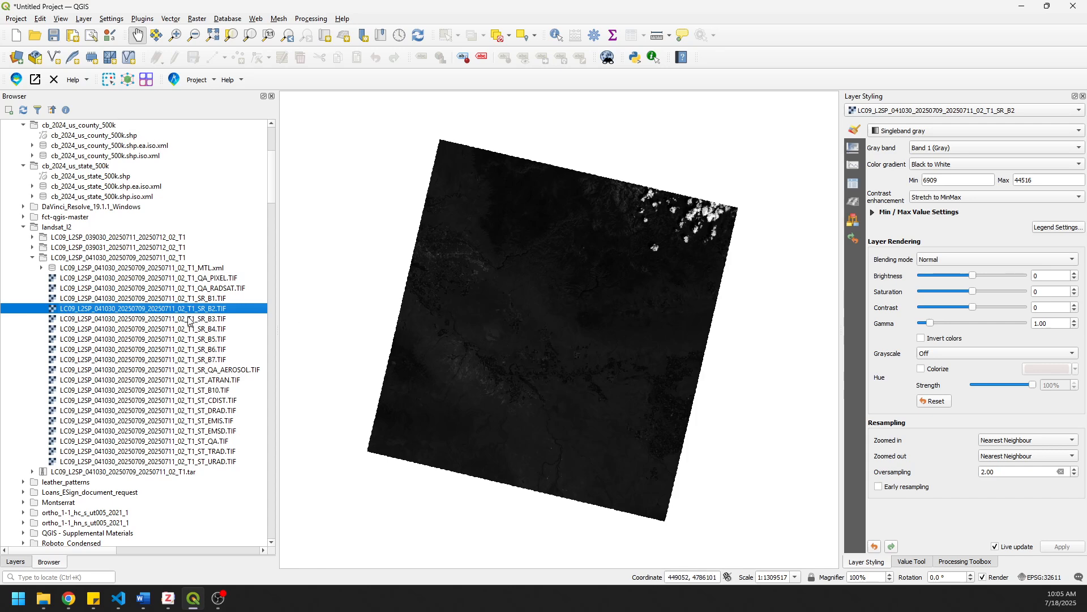
pyautogui.moveTo(204, 320); pyautogui.dragTo(580, 333)
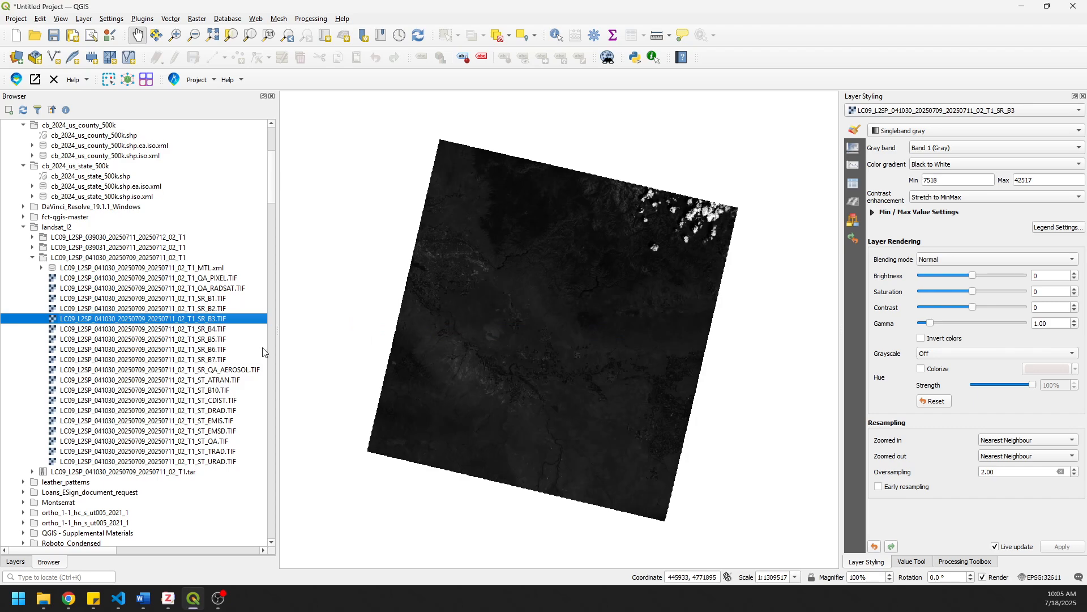
pyautogui.moveTo(204, 335); pyautogui.dragTo(554, 336)
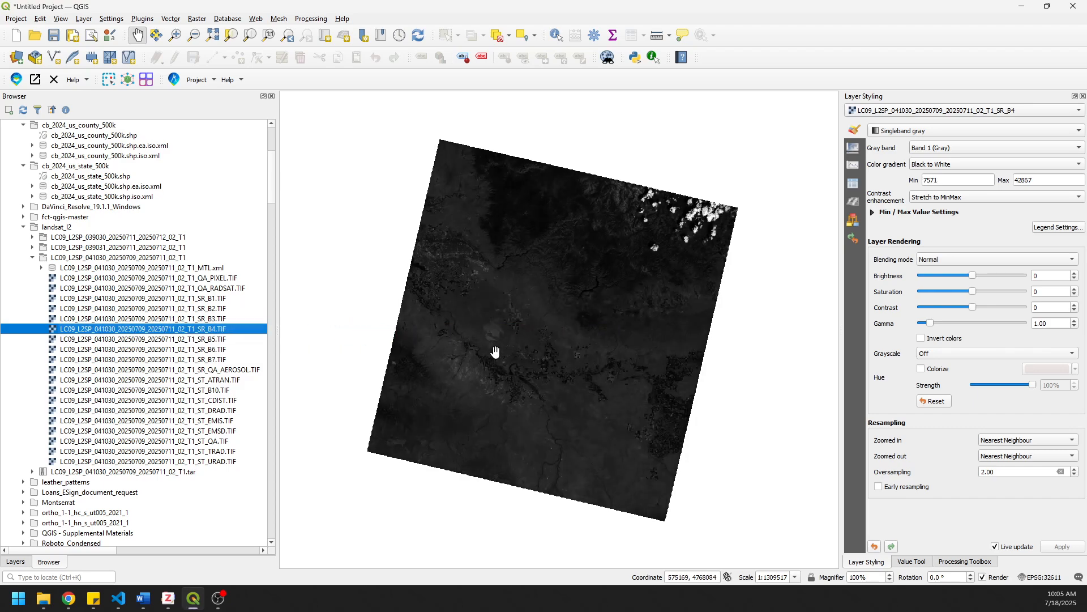
# - Show the project's layer list and hide the SR_B4 and SR_B3 layers to view the SR_B2 band alone
pyautogui.click(15, 561)
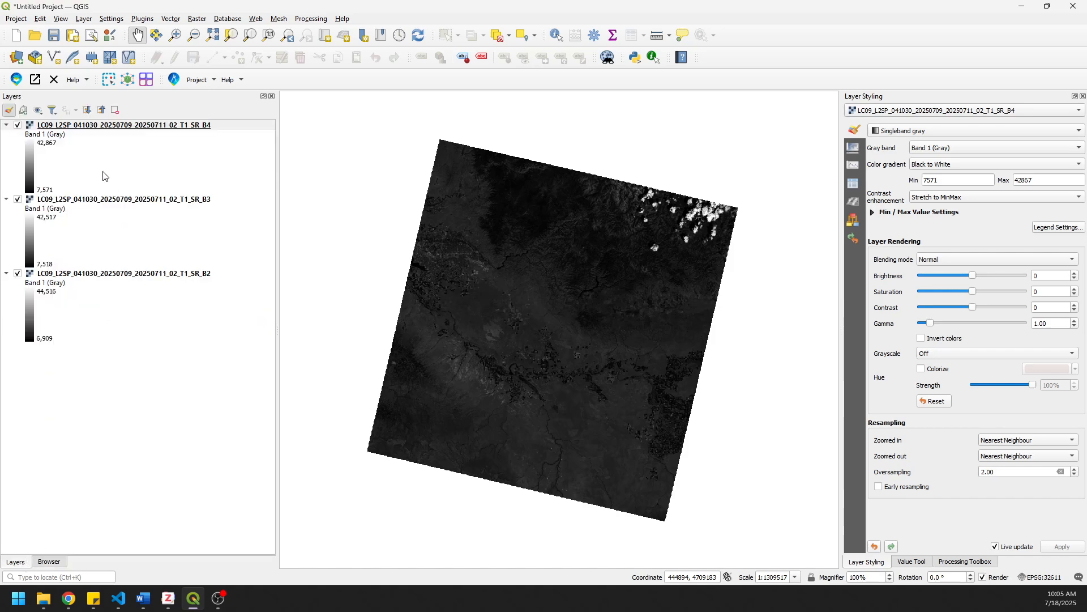
pyautogui.click(19, 125)
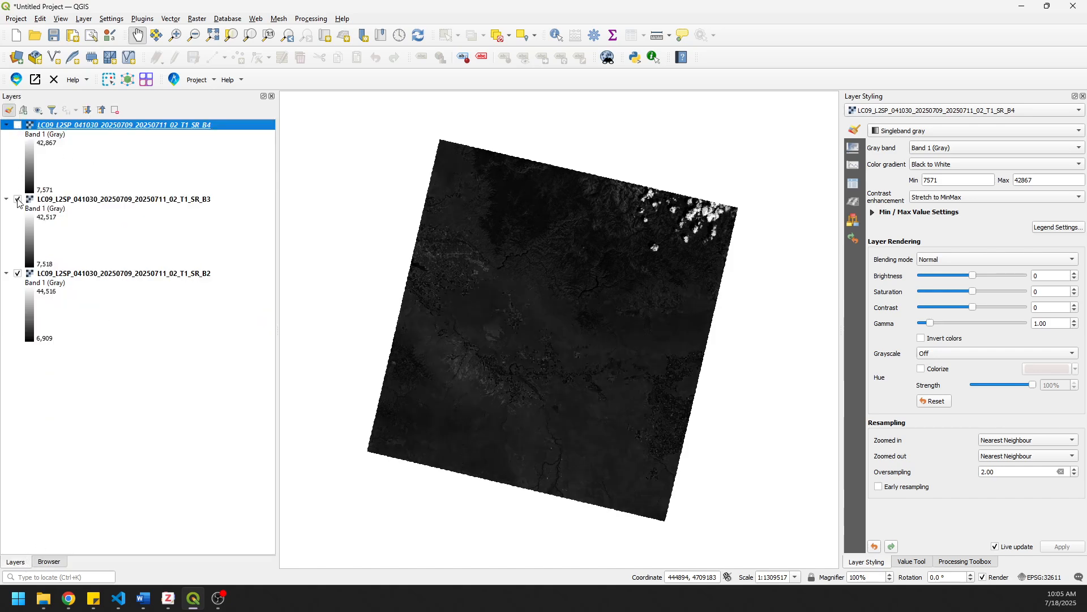
pyautogui.click(18, 200)
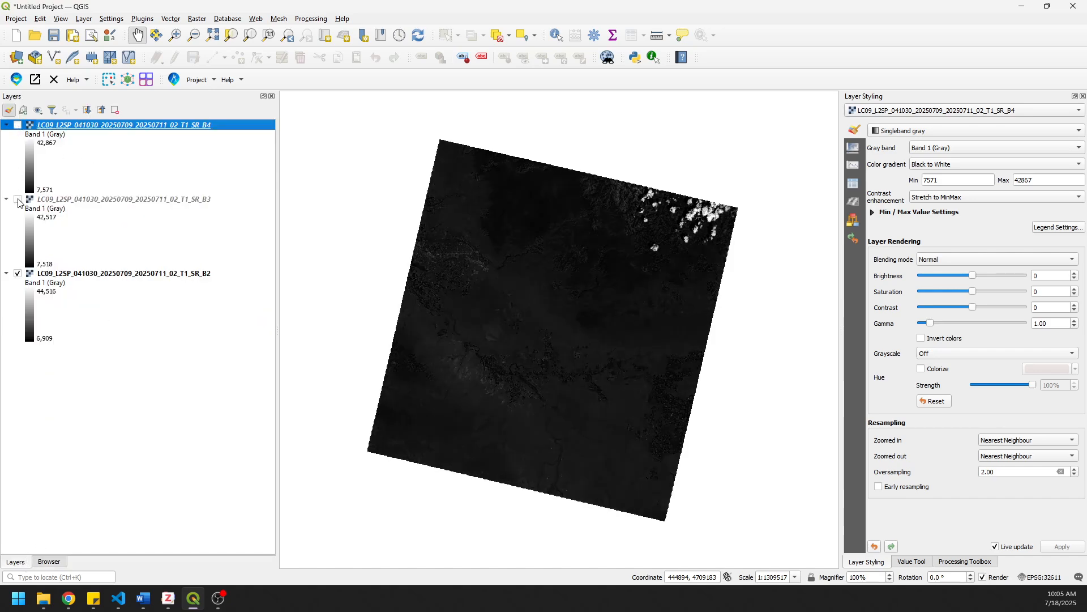